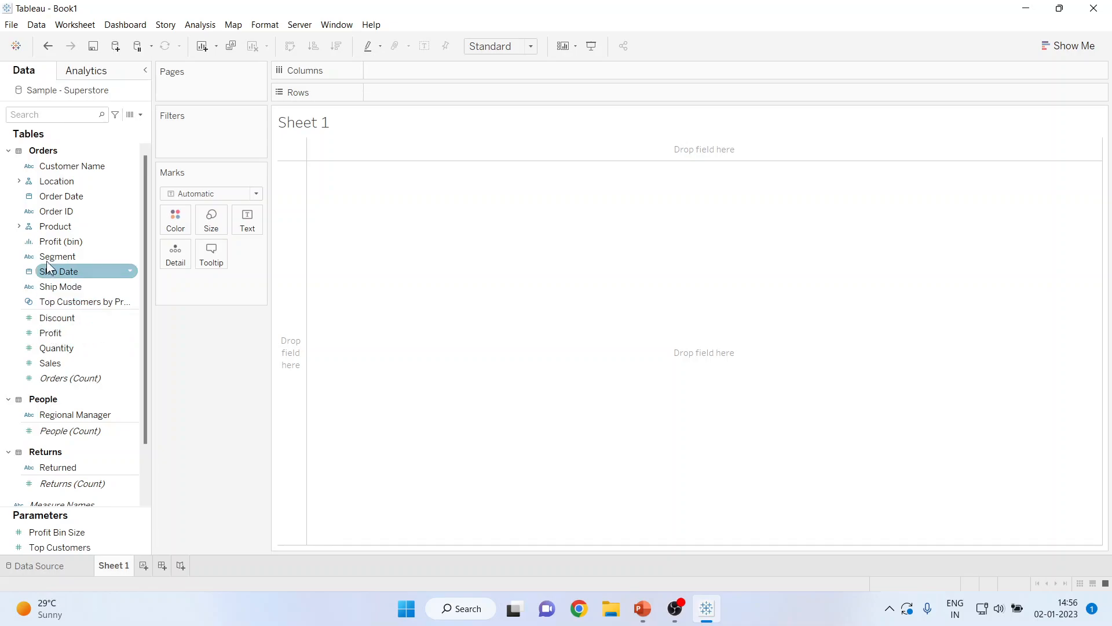
Color the marks by the Category field from the Product hierarchy and set the mark type to Pie.
left_click(19, 225)
left_click_drag(58, 241, 173, 218)
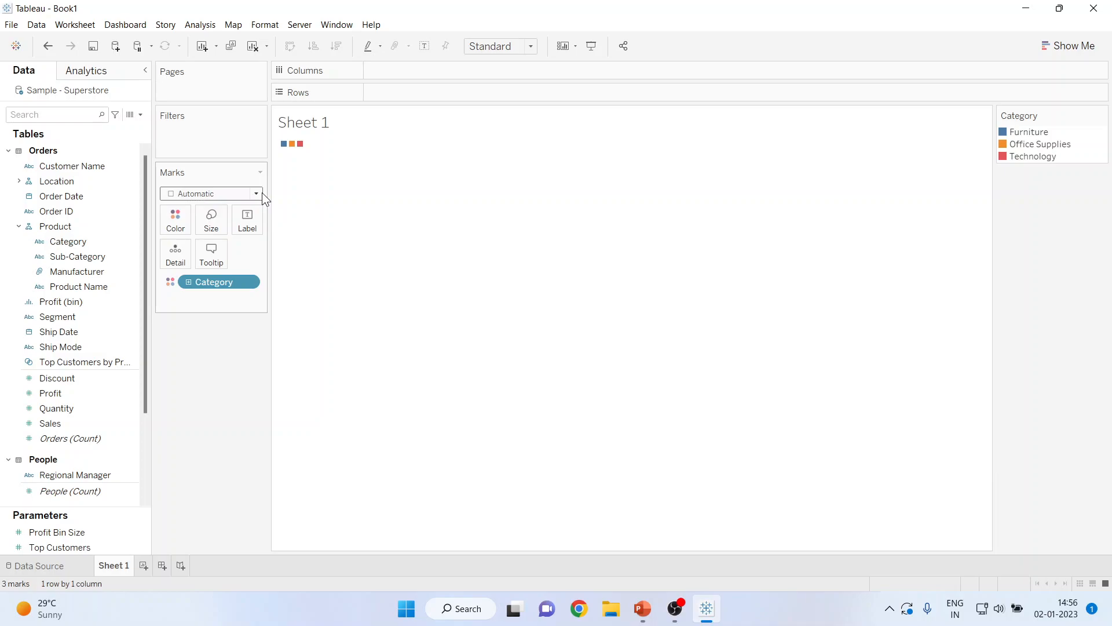
left_click(256, 193)
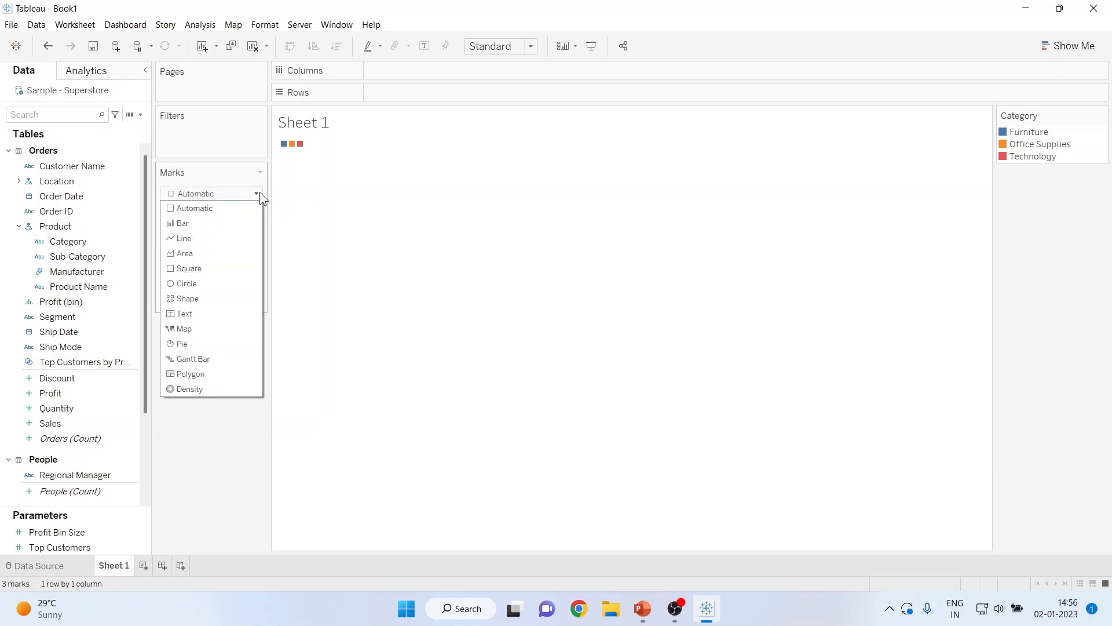
left_click(214, 343)
Fit the sheet to Entire View and size the pie slices by Sales as the angle.
left_click(532, 46)
left_click(527, 97)
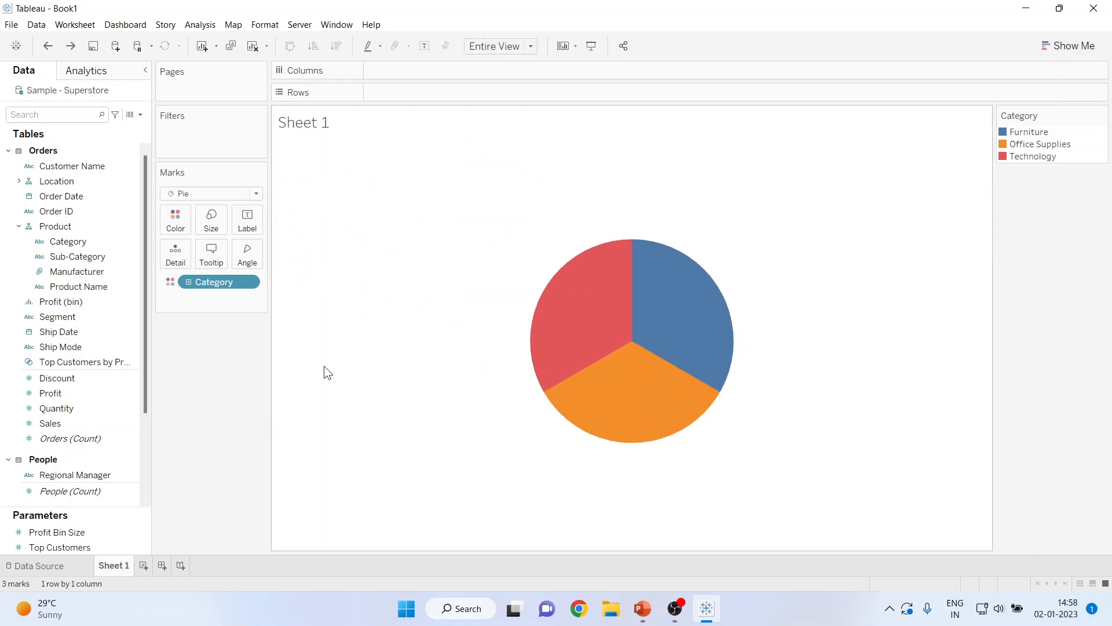
left_click_drag(51, 424, 243, 262)
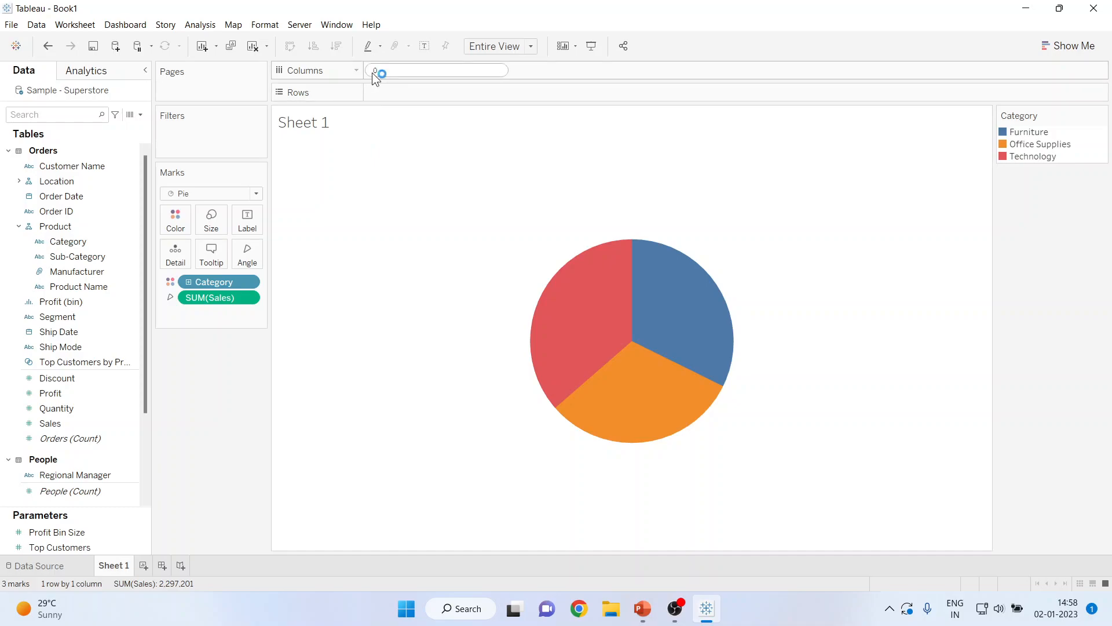
Add the placeholder measure 0 to Columns, duplicate it beside itself, and enlarge both resulting pies together.
key("Return")
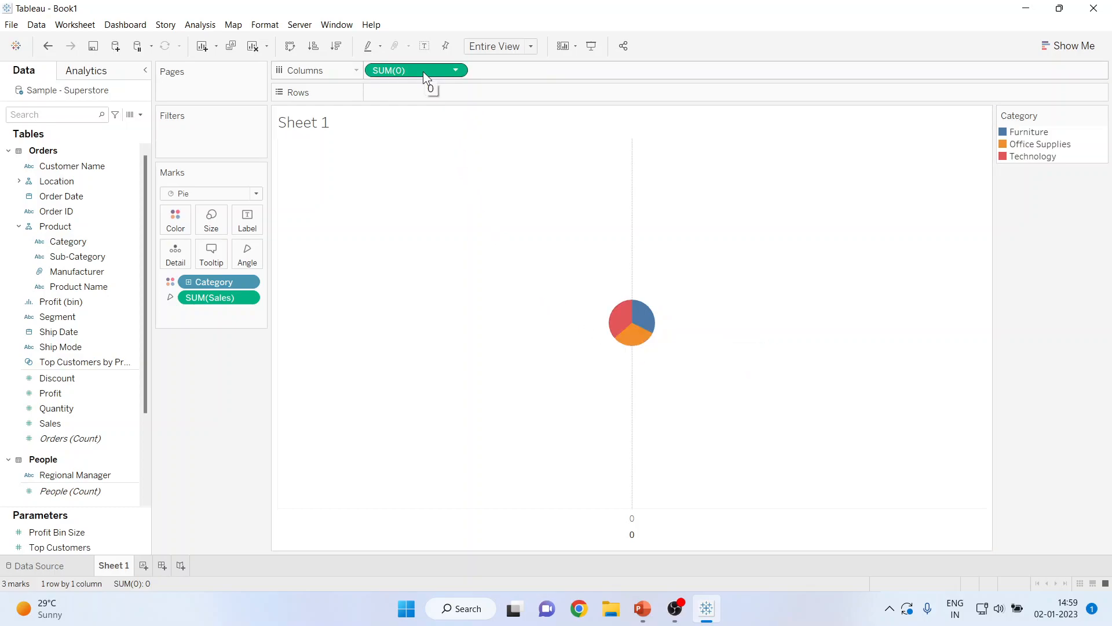
left_click_drag(423, 71, 531, 70)
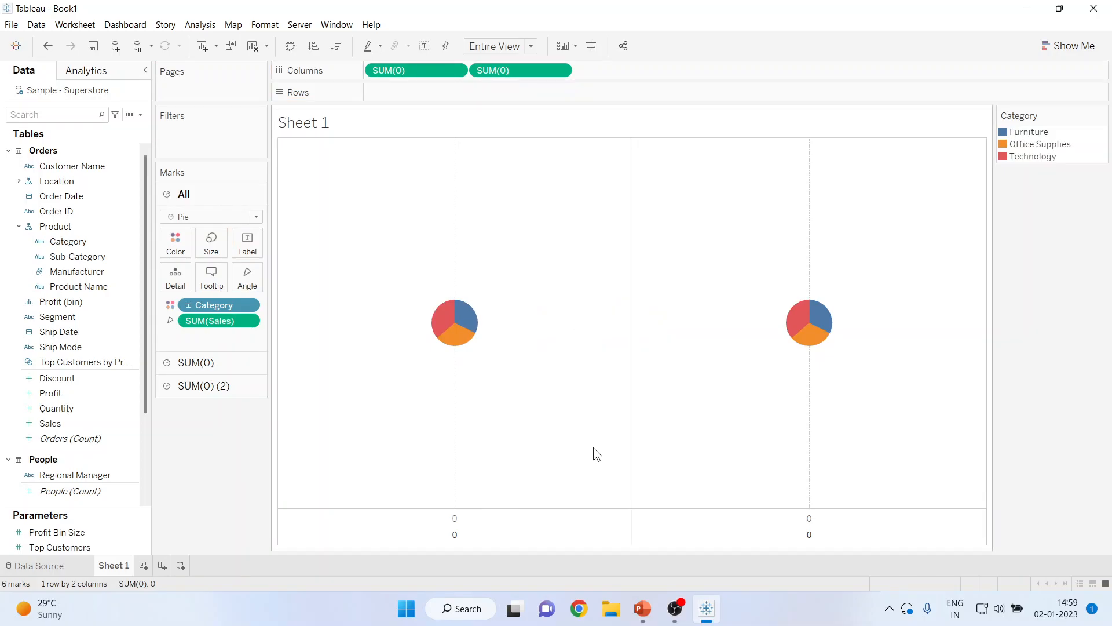
left_click(211, 246)
left_click_drag(259, 278, 278, 279)
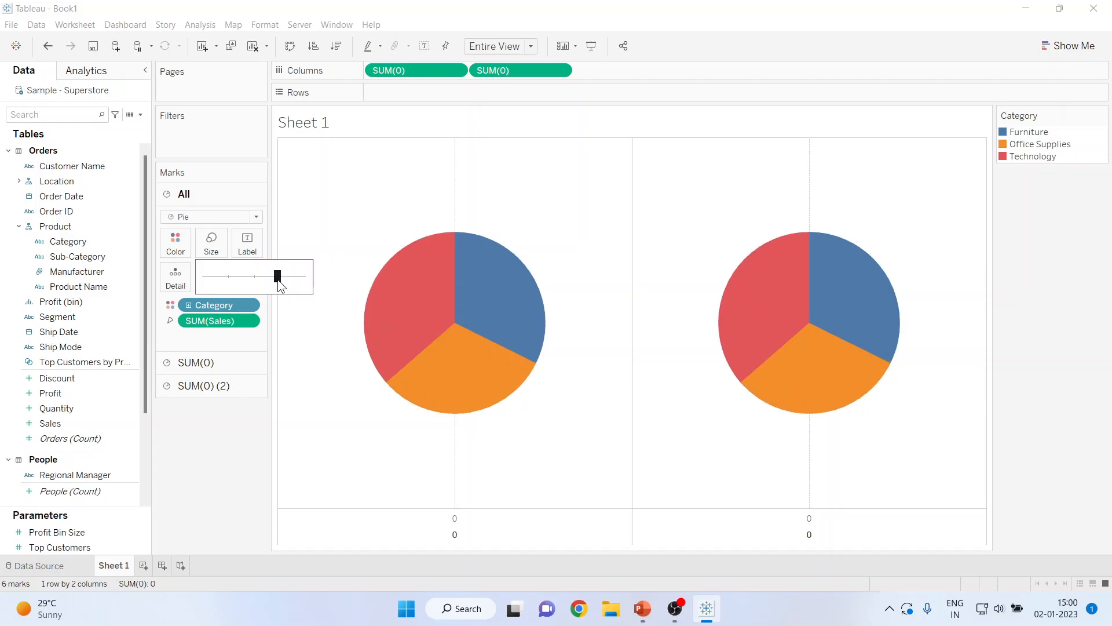
Add Sub-Category to the second pie's marks and use it as a color alongside Category.
left_click(220, 387)
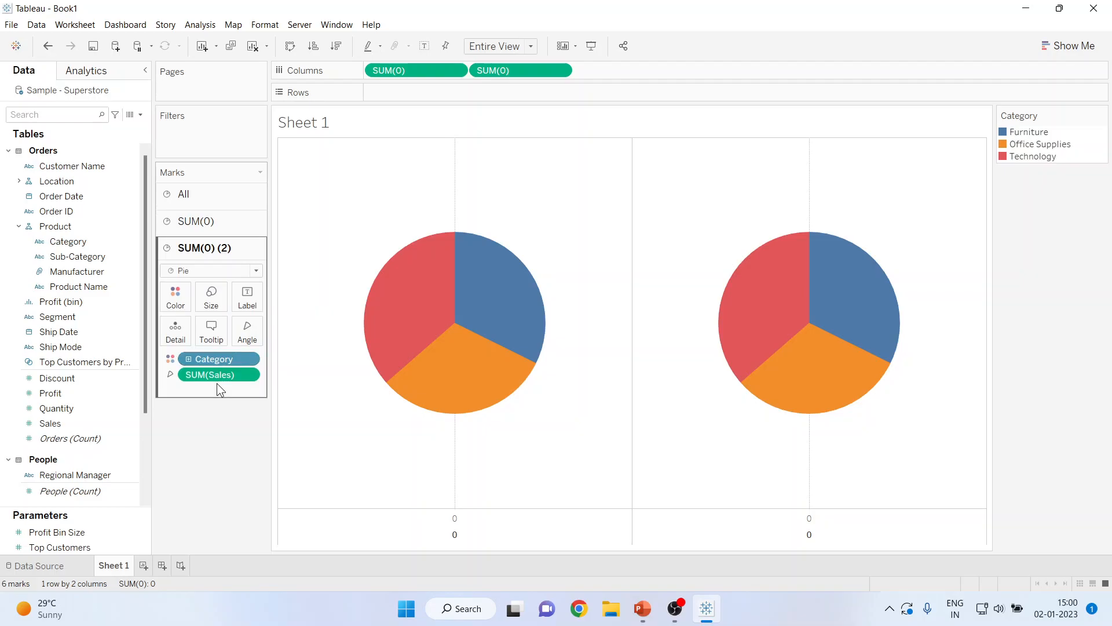
left_click(96, 260)
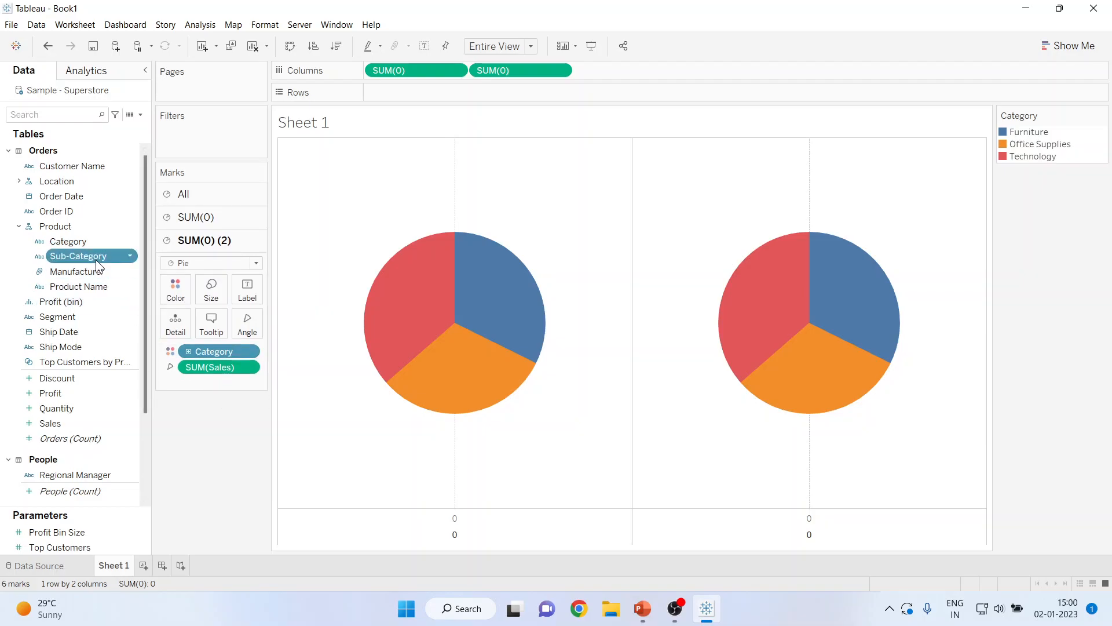
left_click(96, 260)
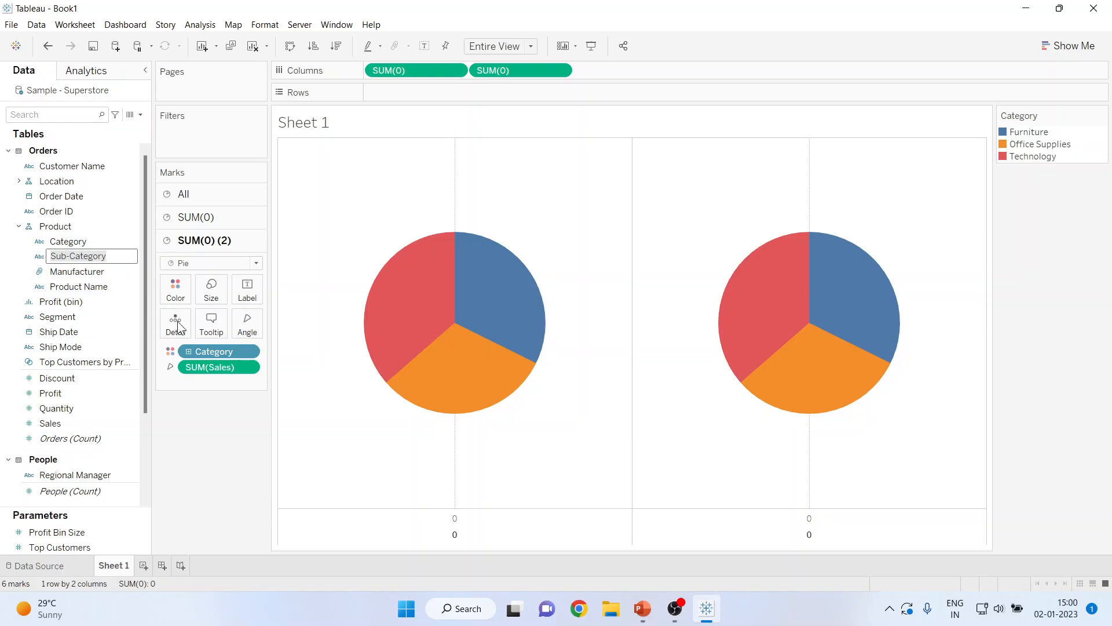
left_click(251, 472)
left_click_drag(95, 256, 174, 319)
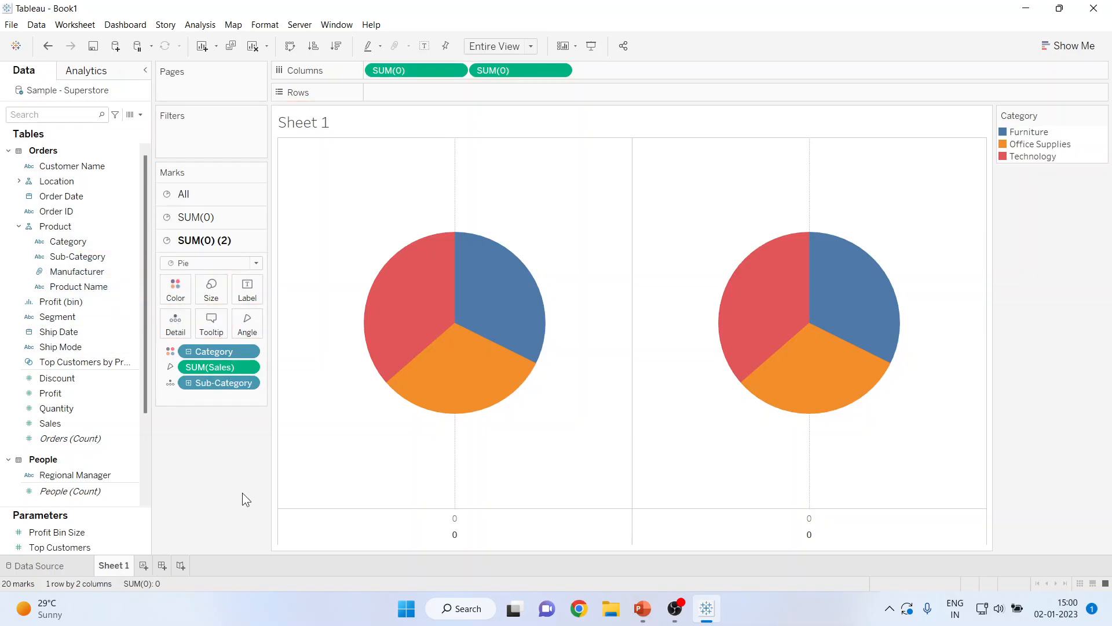
left_click(170, 384)
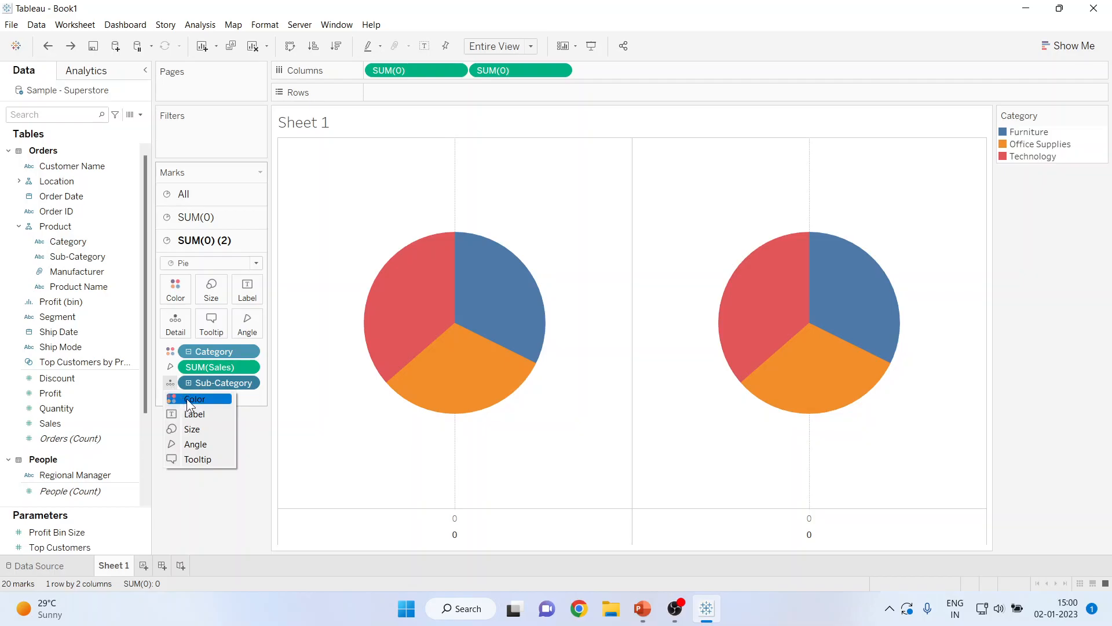
left_click(191, 399)
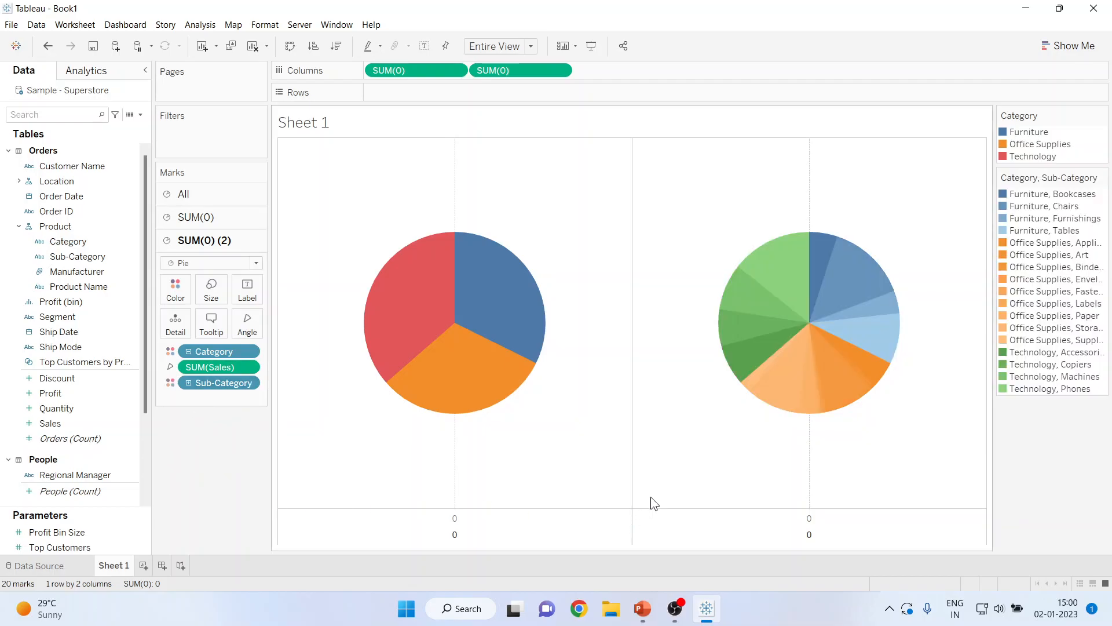
Combine the two placeholder measures as a dual axis and swap their order on Columns to bring the Category pie in front.
mouse_move(825, 352)
left_click(559, 72)
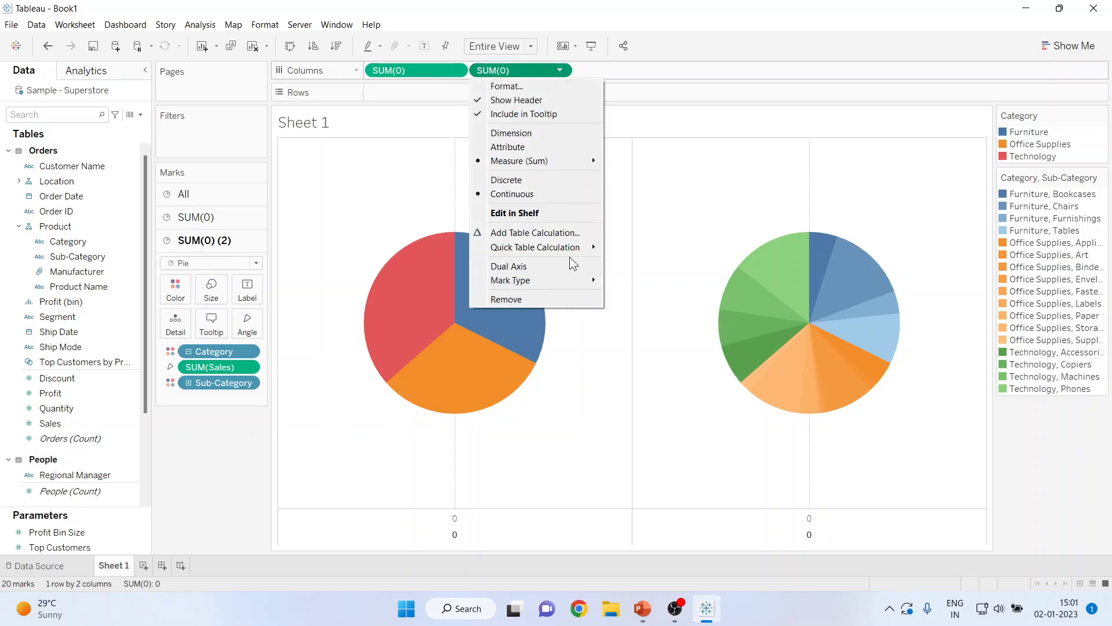
left_click(554, 268)
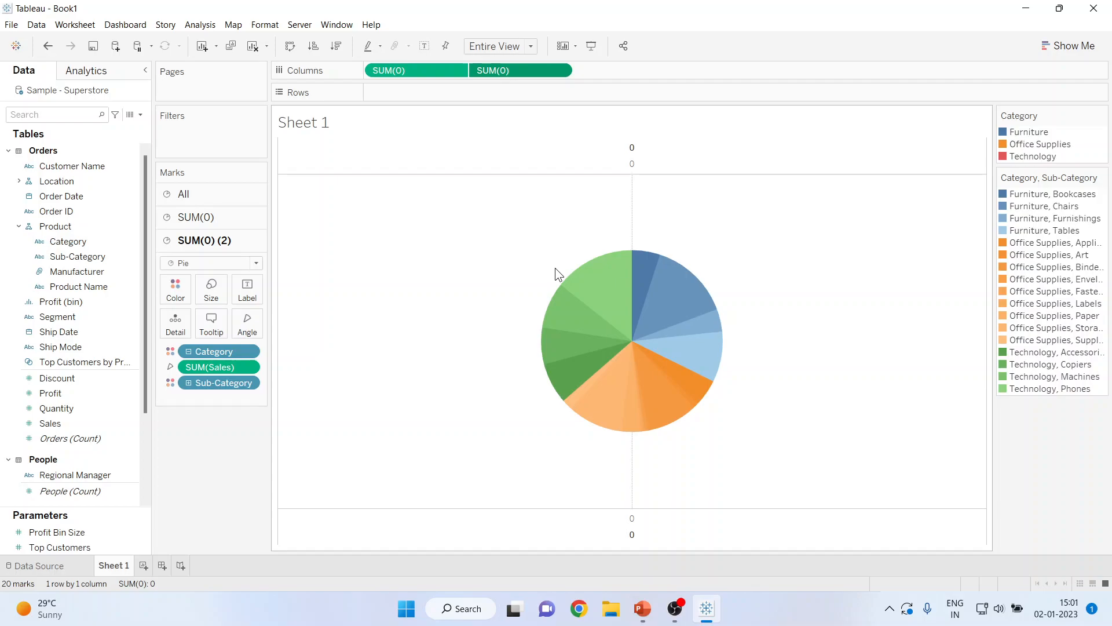
key("ctrl+z")
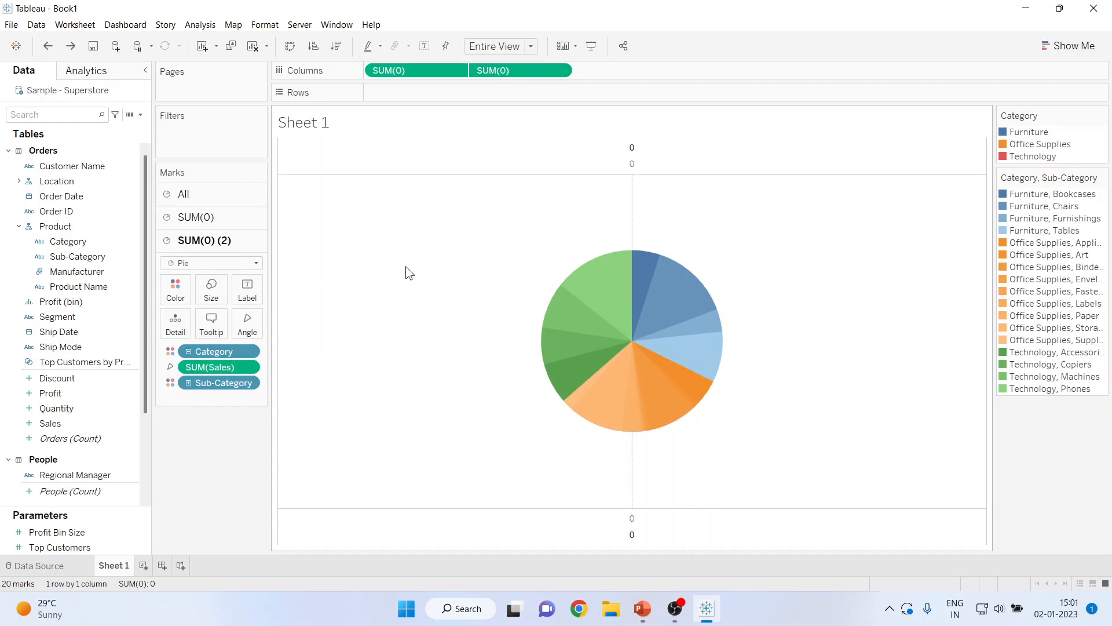
left_click_drag(508, 68, 367, 68)
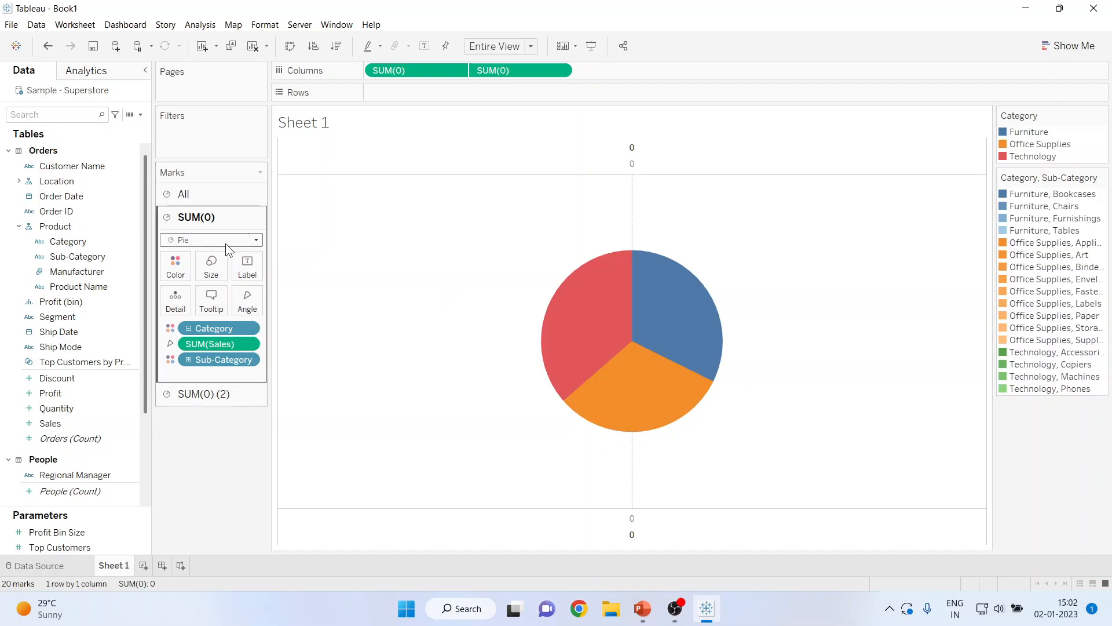
Enlarge only the Sub-Category pie so it forms an outer ring around the Category pie.
left_click(194, 196)
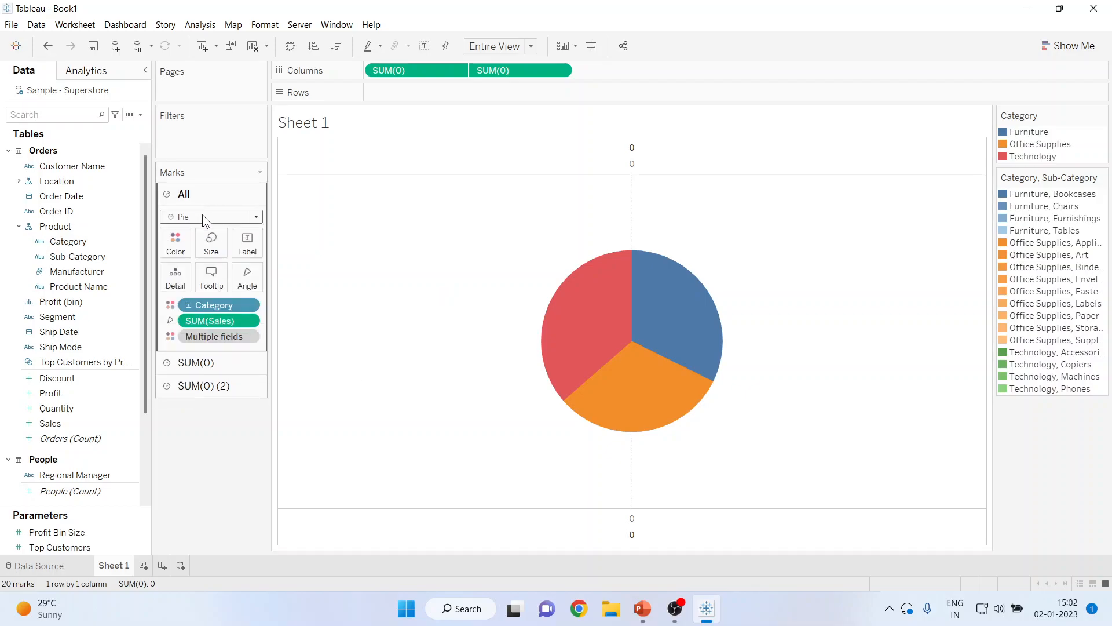
left_click(212, 366)
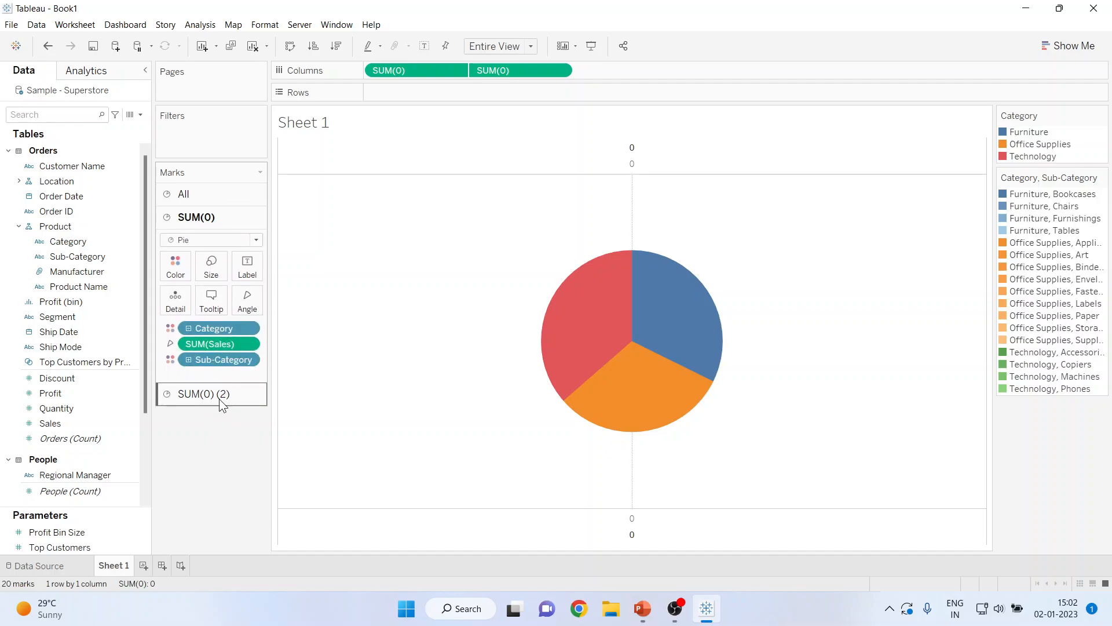
left_click(219, 398)
left_click(204, 216)
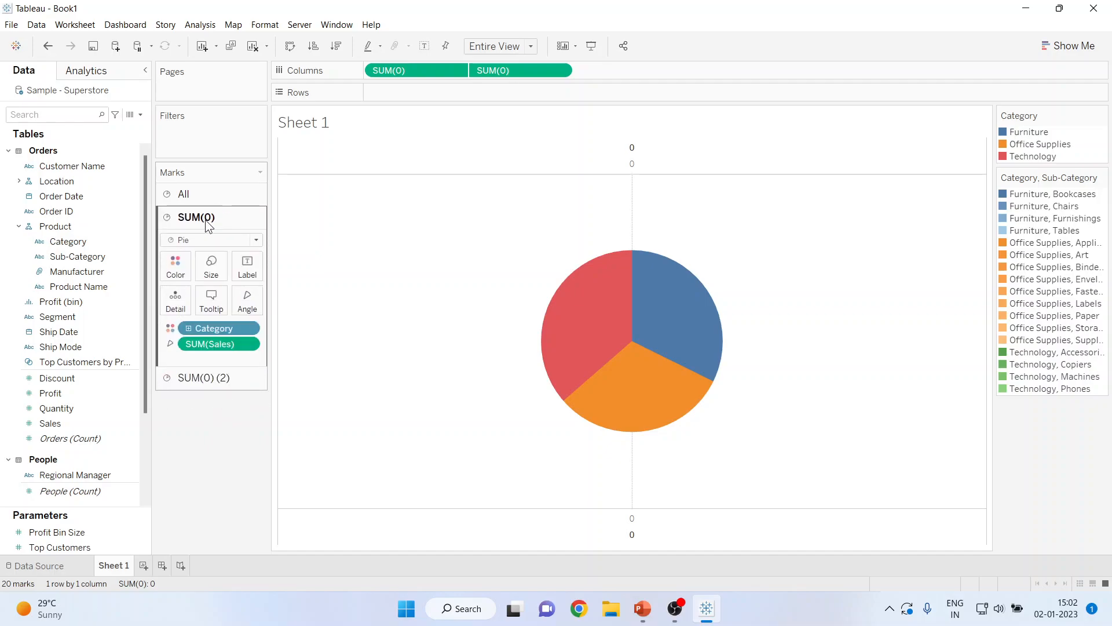
left_click(219, 269)
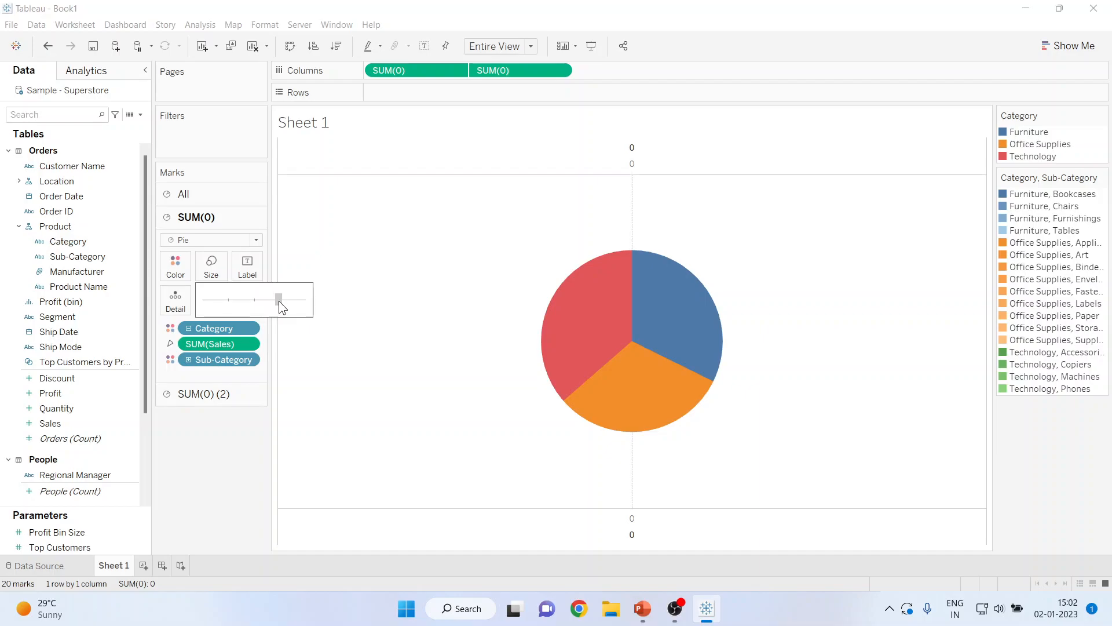
left_click(285, 300)
left_click_drag(290, 301, 288, 300)
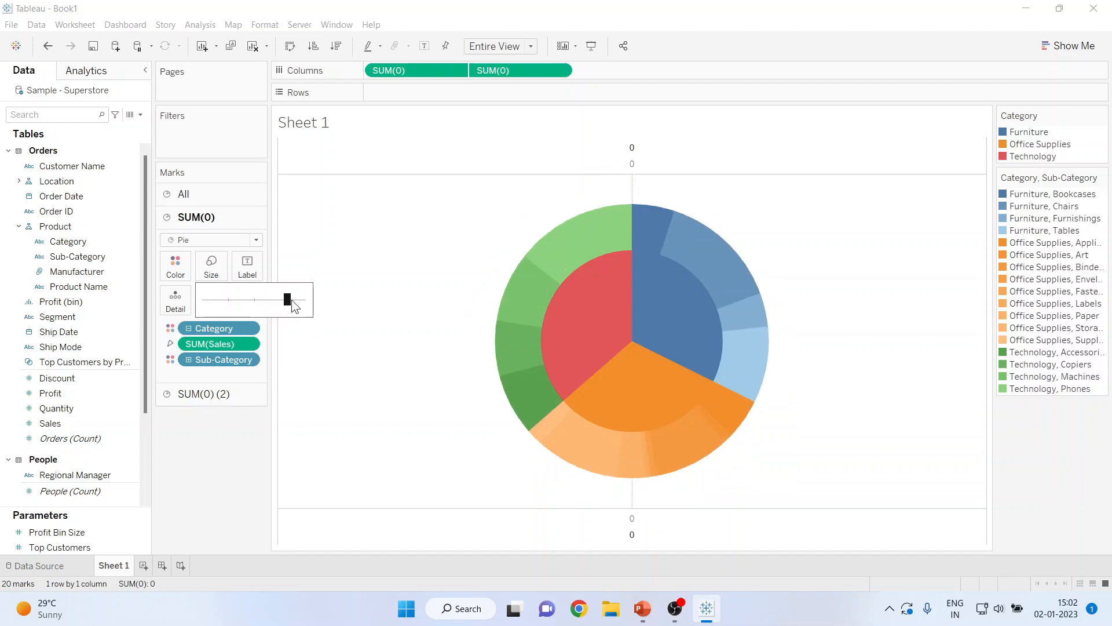
left_click(399, 326)
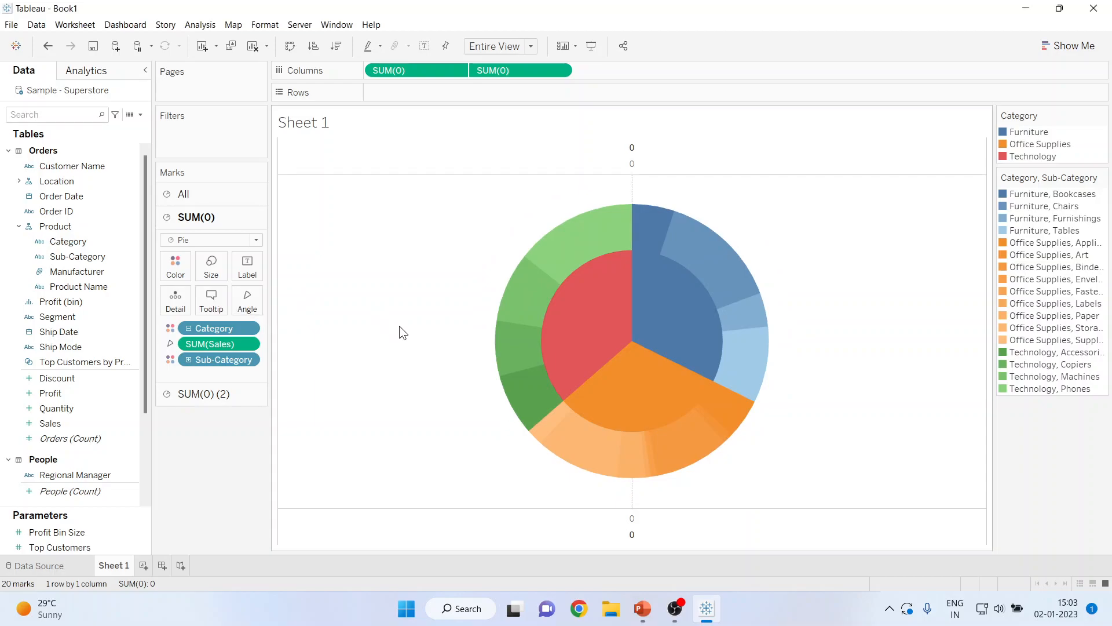
Hide the axis headers of the dual-axis pie chart.
left_click(643, 523)
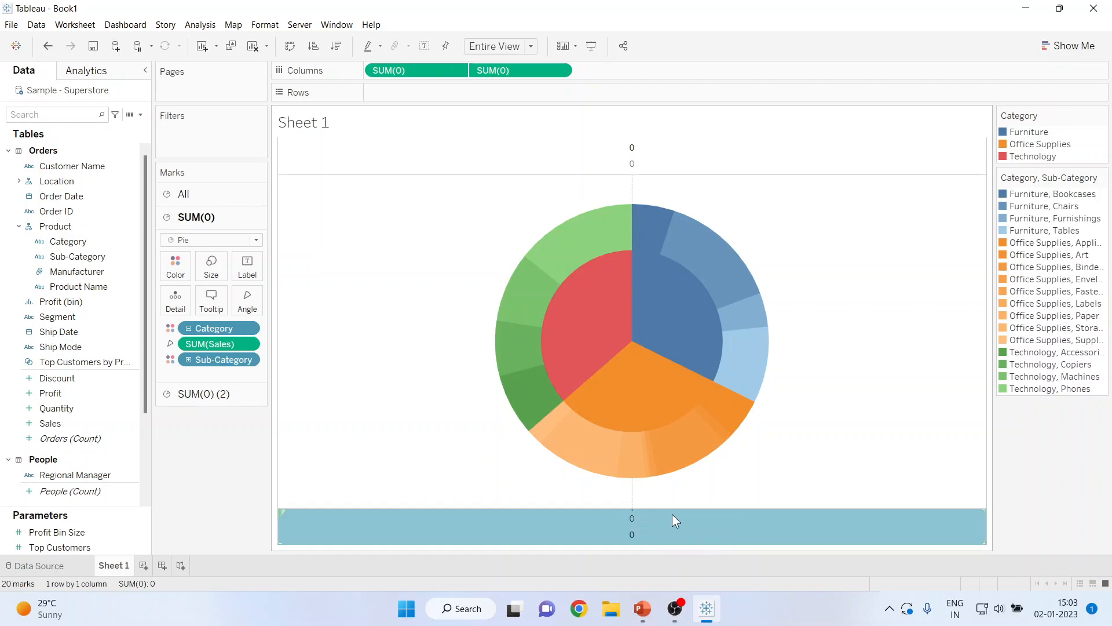
right_click(674, 516)
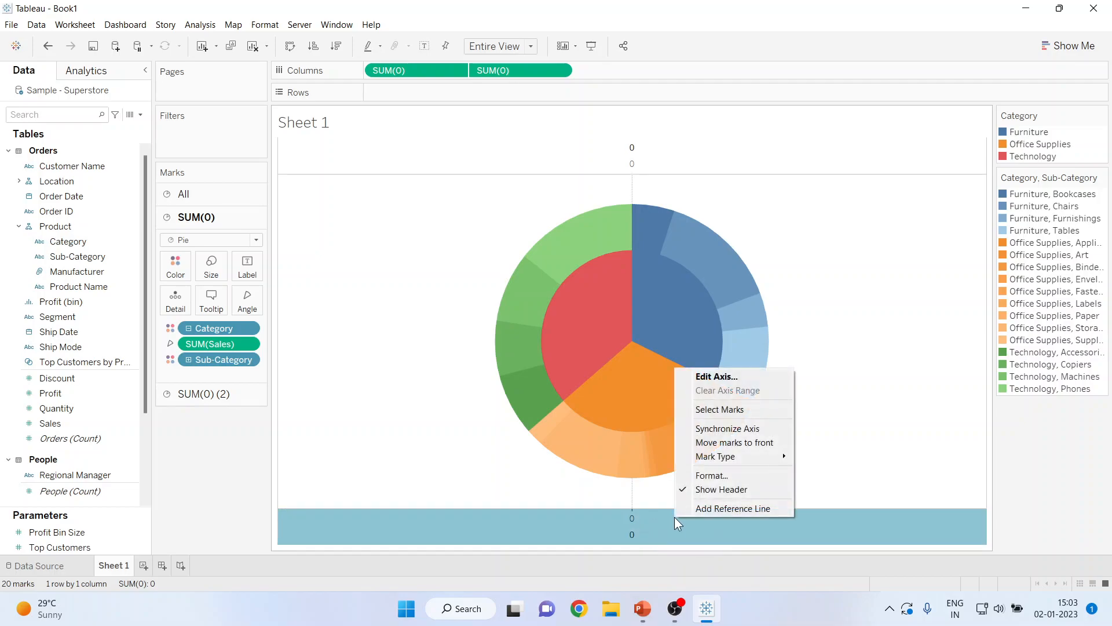
left_click(699, 489)
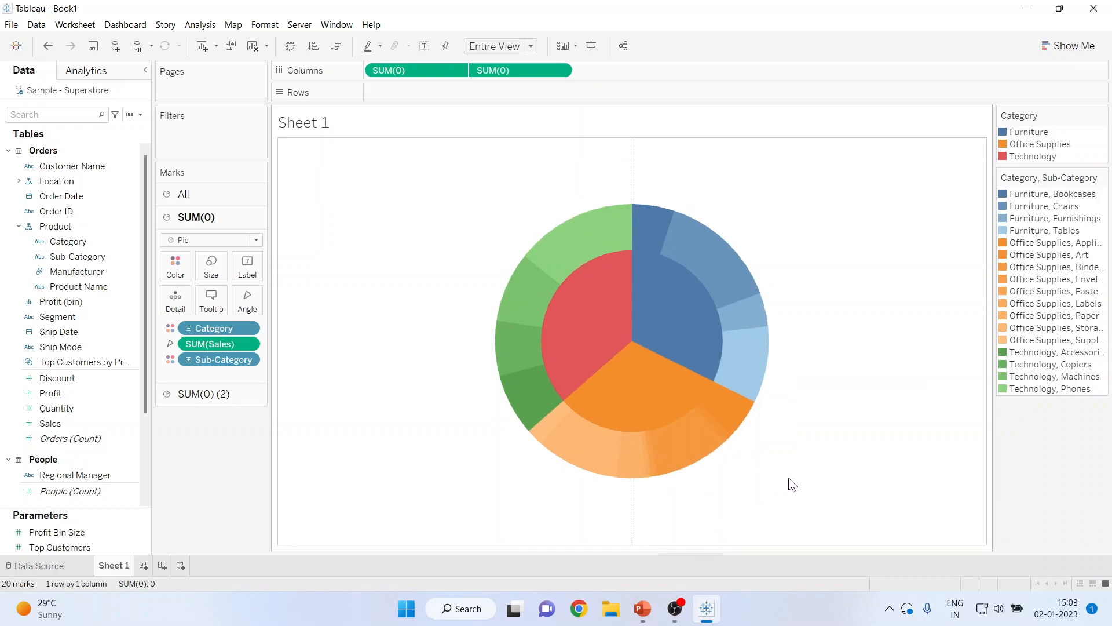
key("ctrl+z")
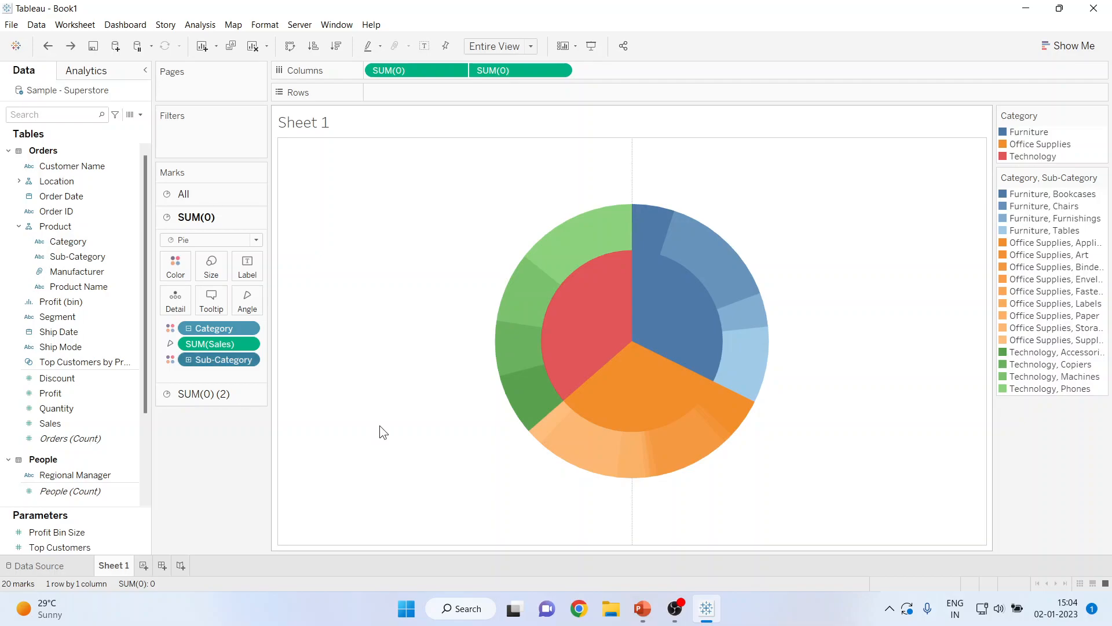
Sort Sub-Category in the outer ring by the field Sales, ascending, with Sum aggregation.
left_click(248, 360)
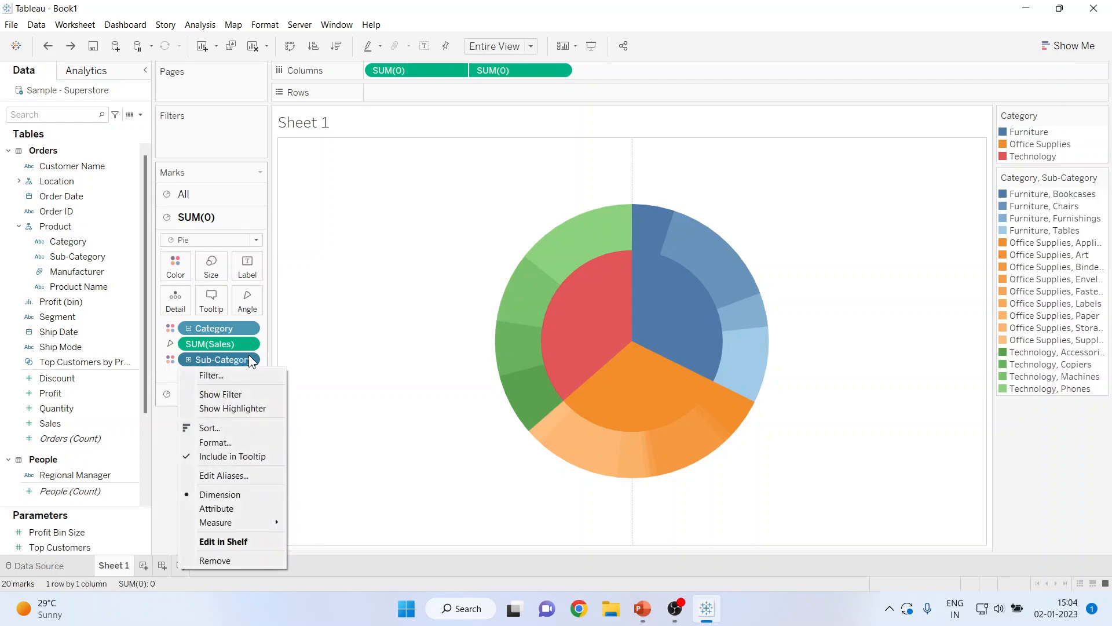
left_click(238, 433)
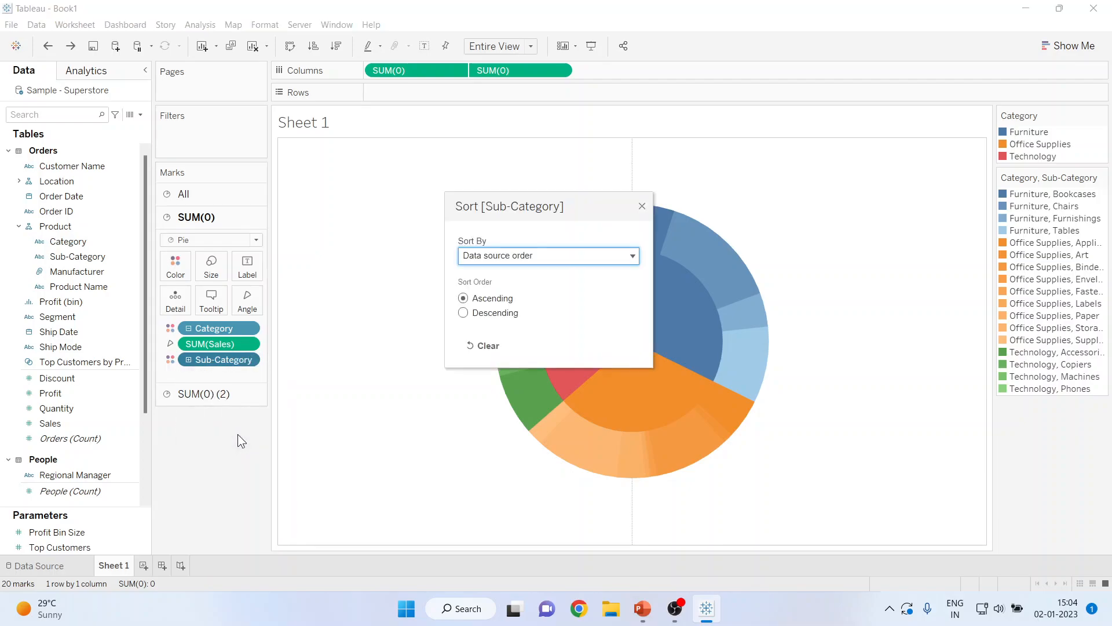
left_click(631, 255)
left_click(534, 299)
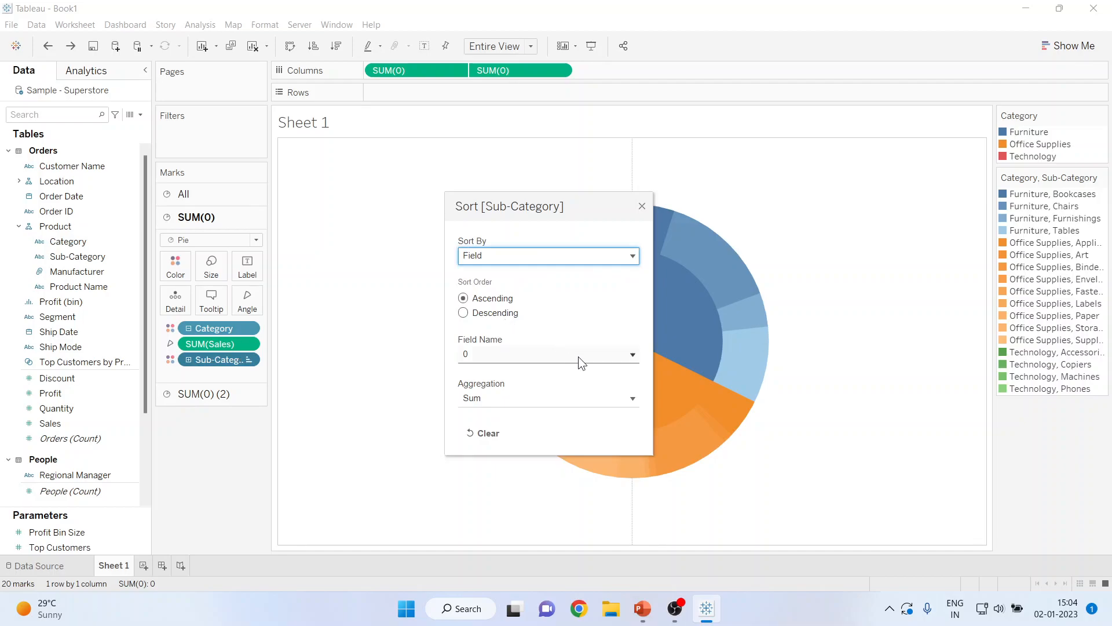
left_click(629, 356)
left_click_drag(635, 429, 638, 506)
left_click(560, 502)
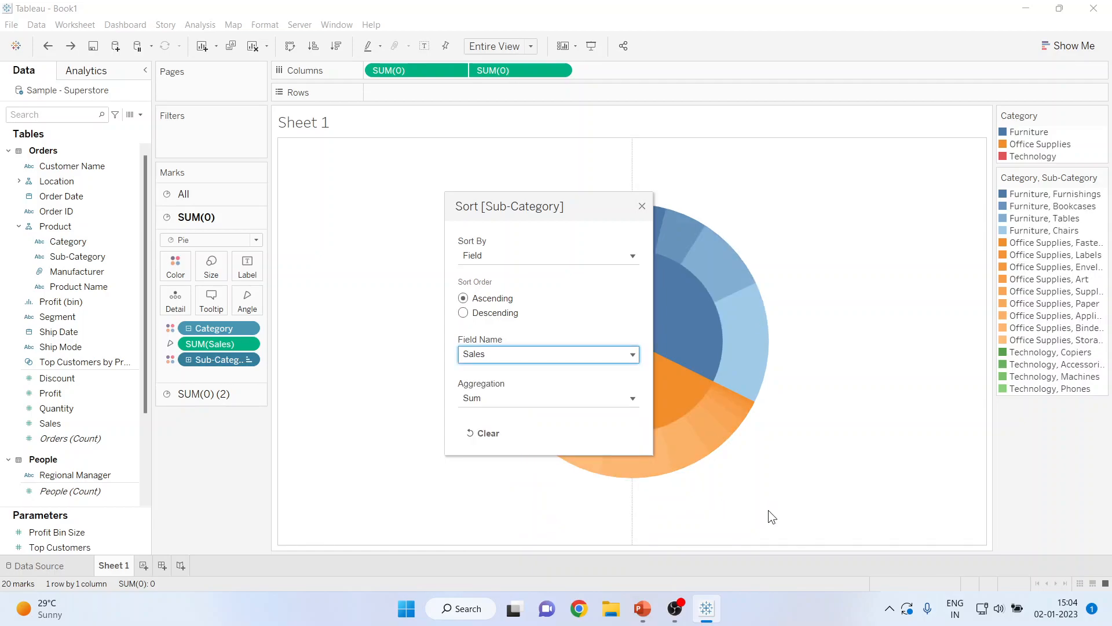
left_click(642, 206)
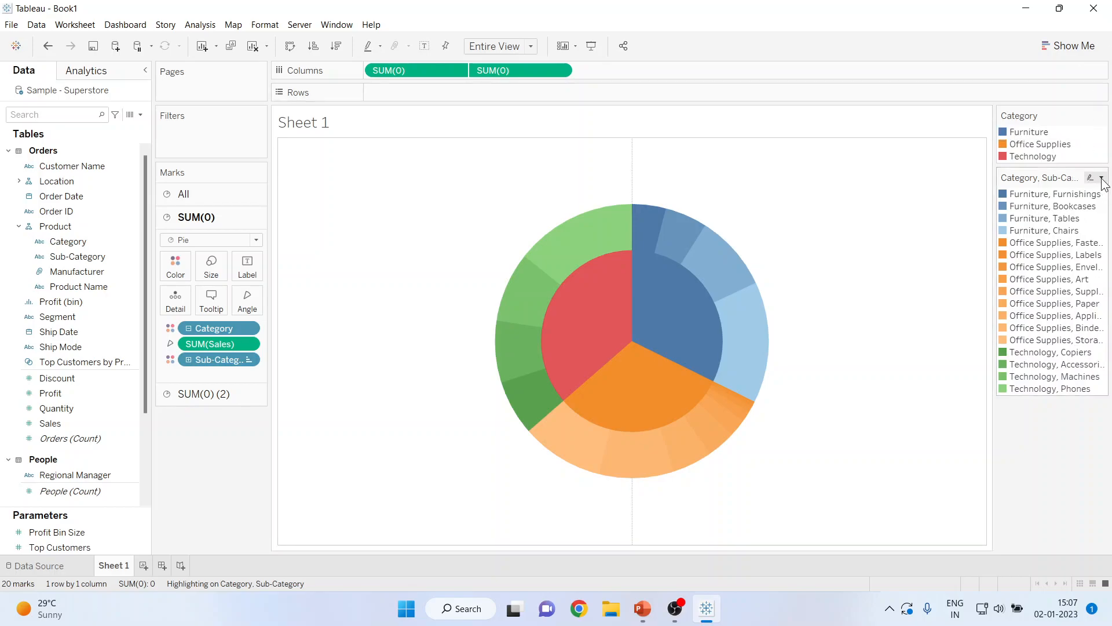
Edit the Category, Sub-Category legend colors and assign the Blue palette to the four Furniture sub-categories.
left_click(1102, 179)
left_click(1029, 191)
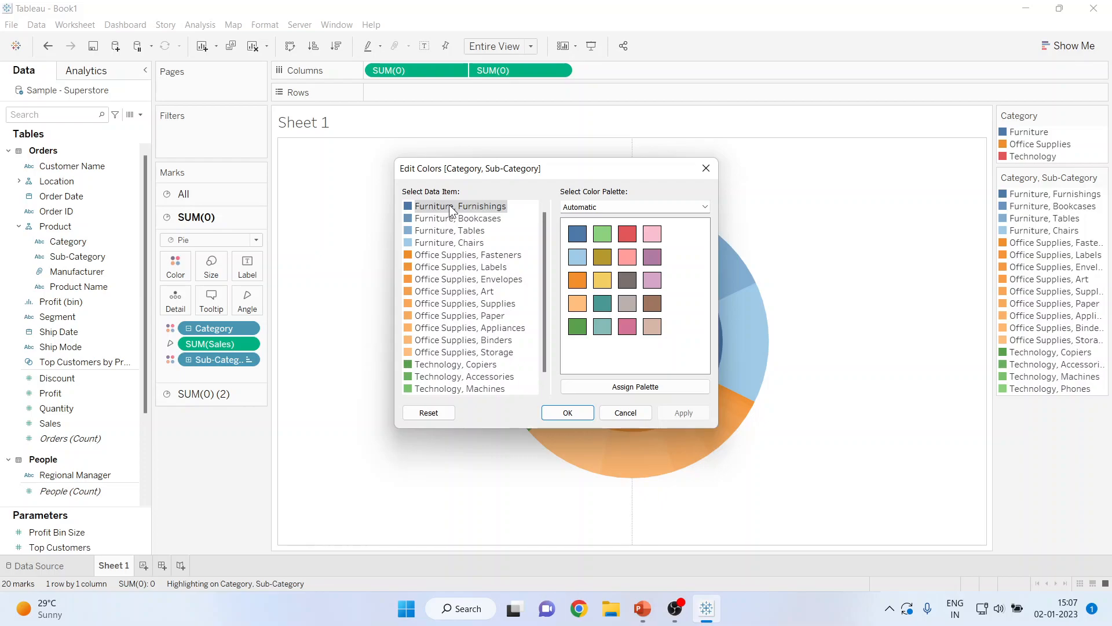
key("shift+Down")
key("shift+Down")
key("shift+Down")
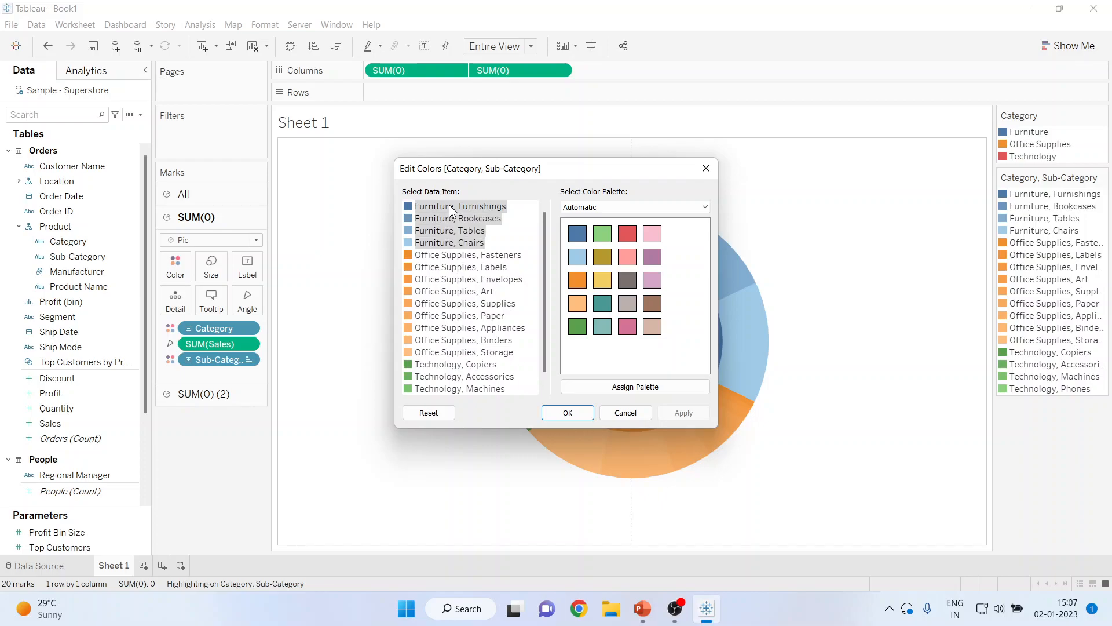
left_click(706, 206)
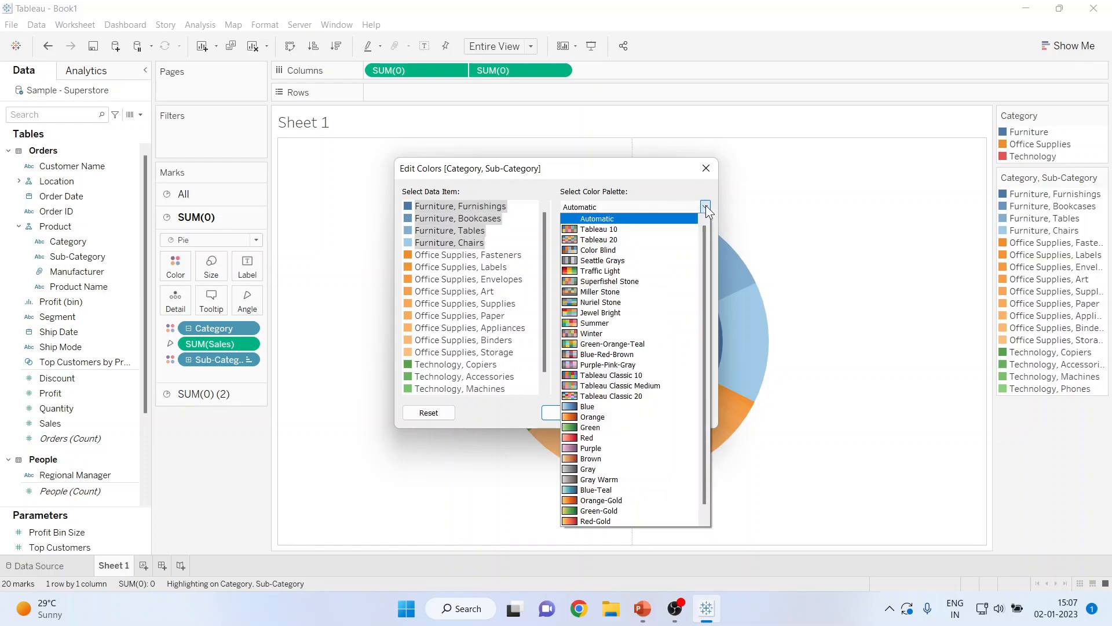
left_click(648, 408)
left_click(669, 391)
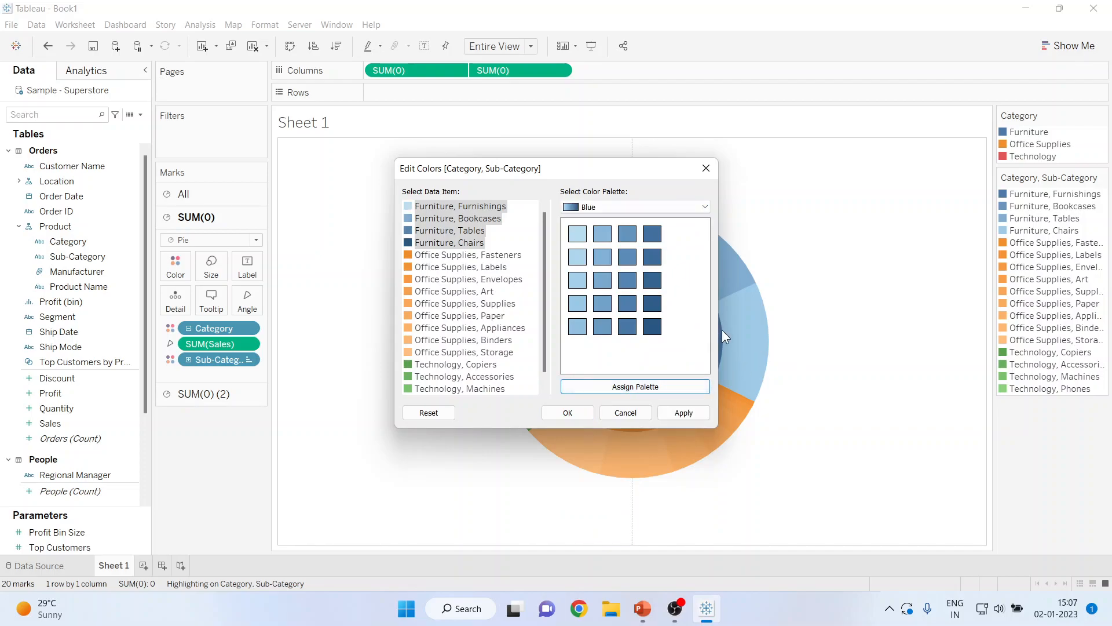
Assign the Orange palette to all nine Office Supplies sub-categories, from Fasteners through Storage.
left_click(447, 256)
key("shift+Down")
key("shift+Down")
key("shift+Down")
key("shift+Down")
key("shift+Down")
key("shift+Down")
key("shift+Down")
key("shift+Down")
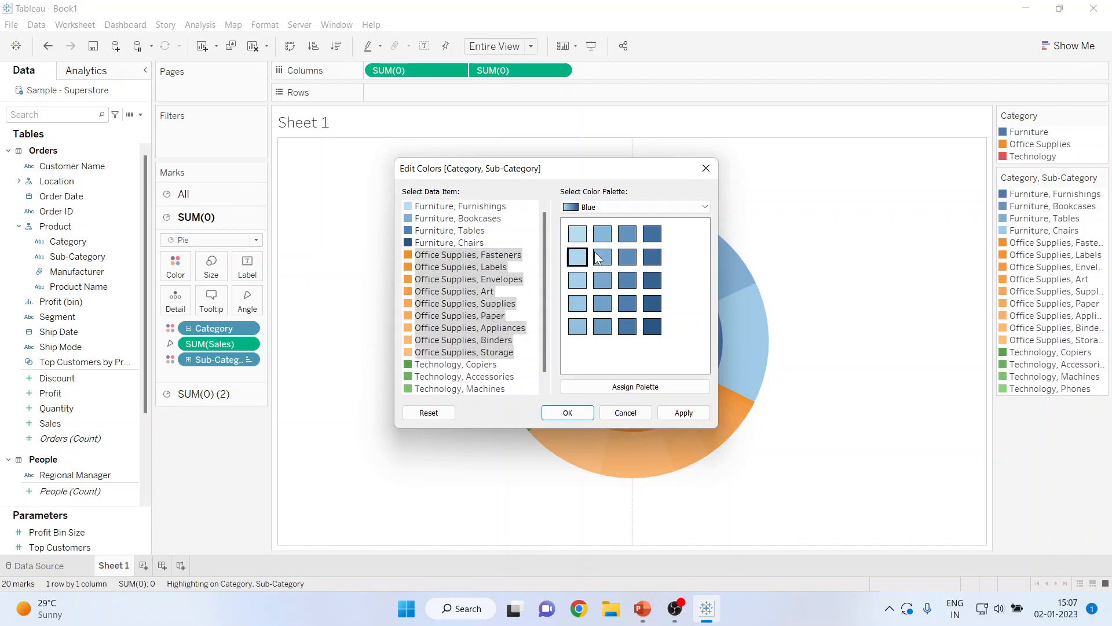
left_click(704, 206)
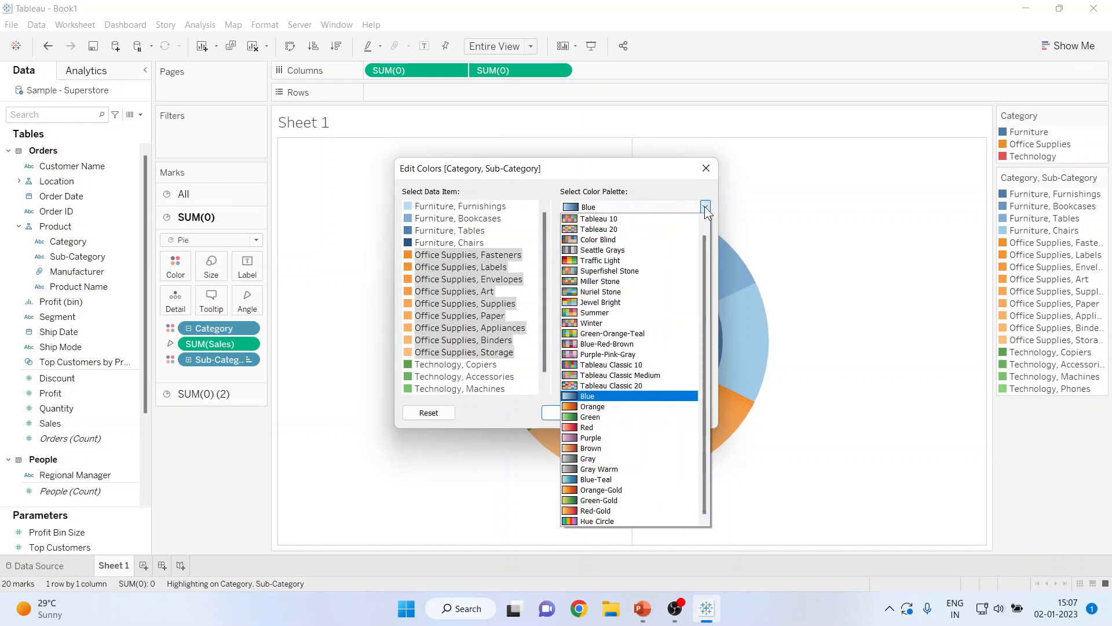
left_click(648, 406)
left_click(645, 388)
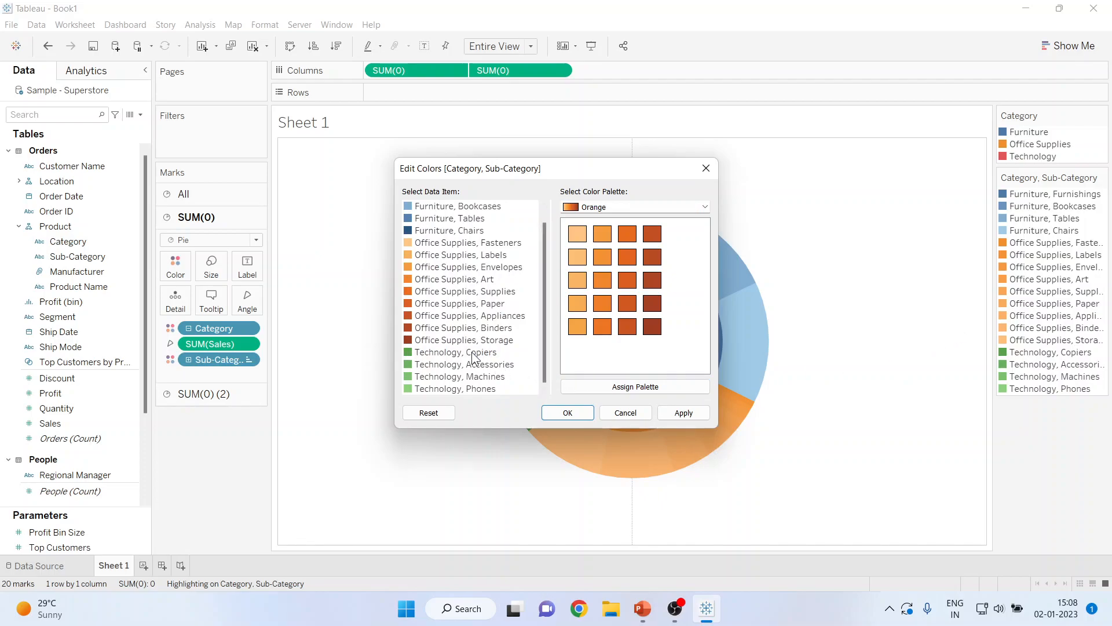
Assign the Red palette to the four Technology sub-categories and apply the color changes to the chart.
key("shift+Down")
key("shift+Down")
key("shift+Down")
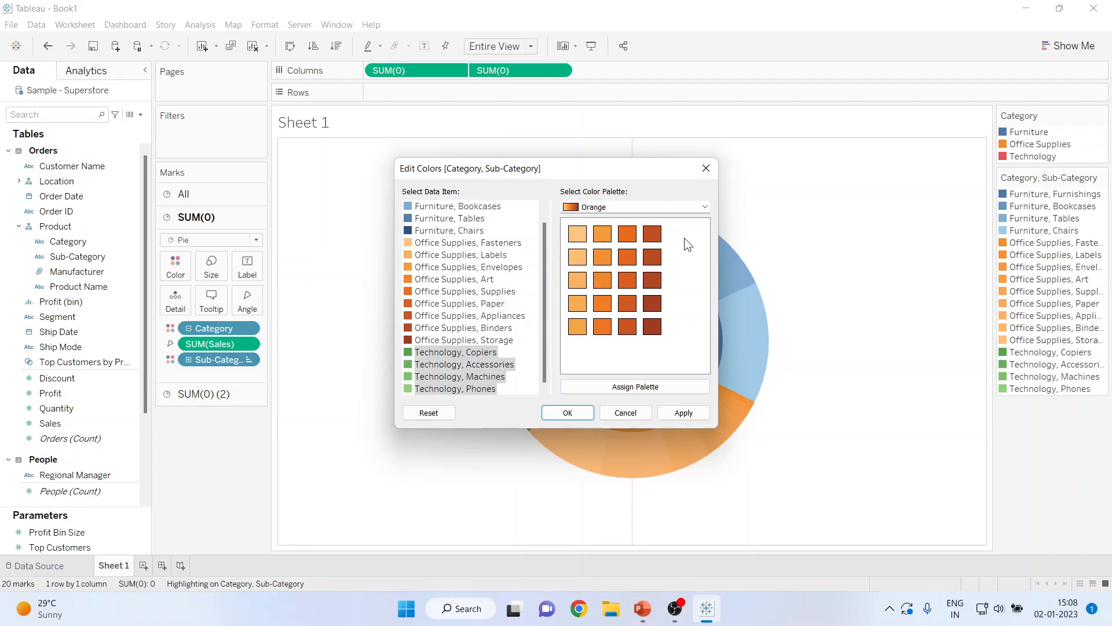
left_click(703, 208)
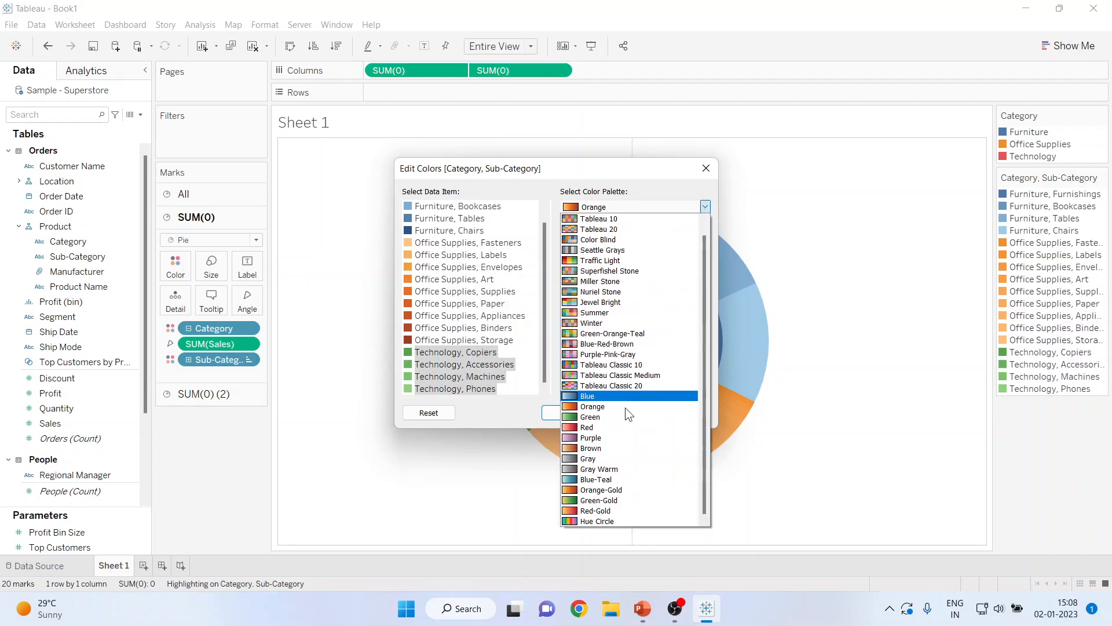
left_click(618, 428)
left_click(634, 387)
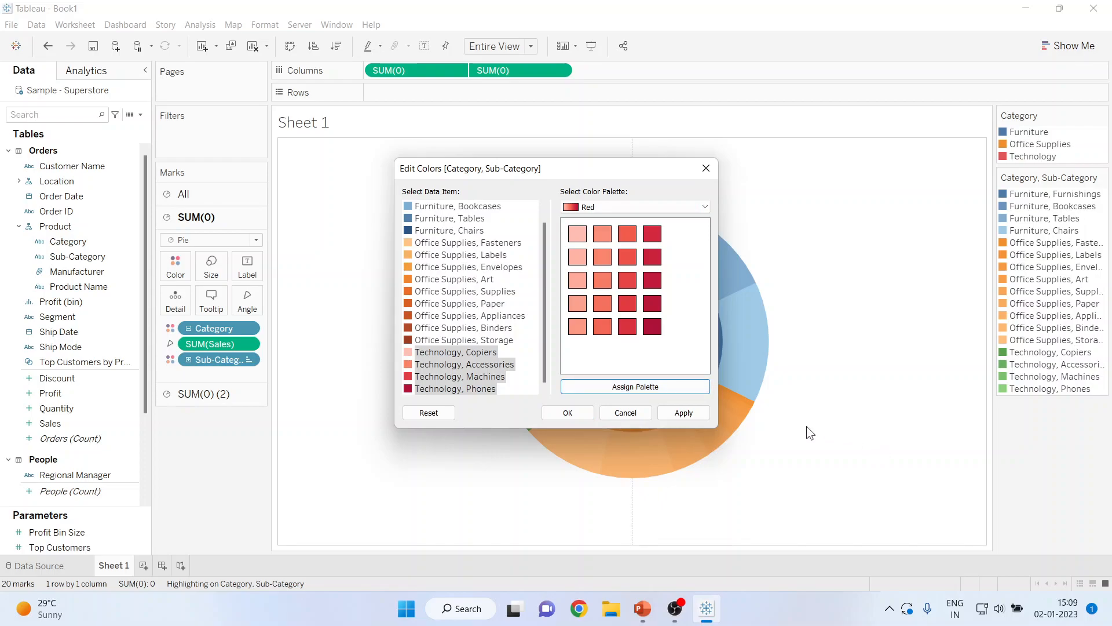
left_click(678, 415)
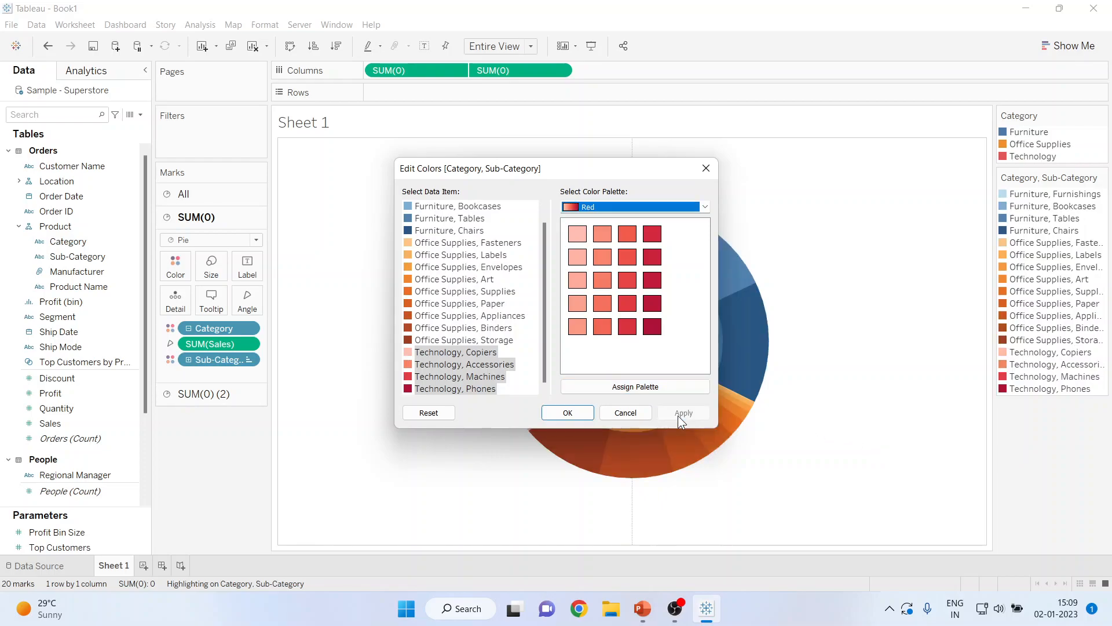
left_click(567, 414)
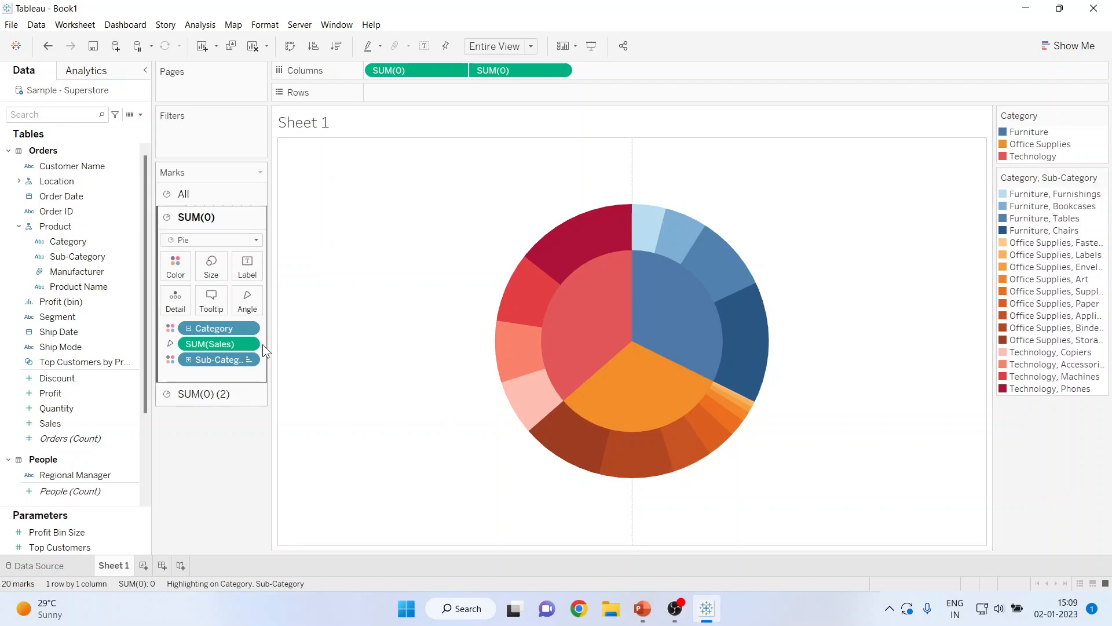
Change the outer ring's Sub-Category sort to descending by the field Sales.
left_click(252, 357)
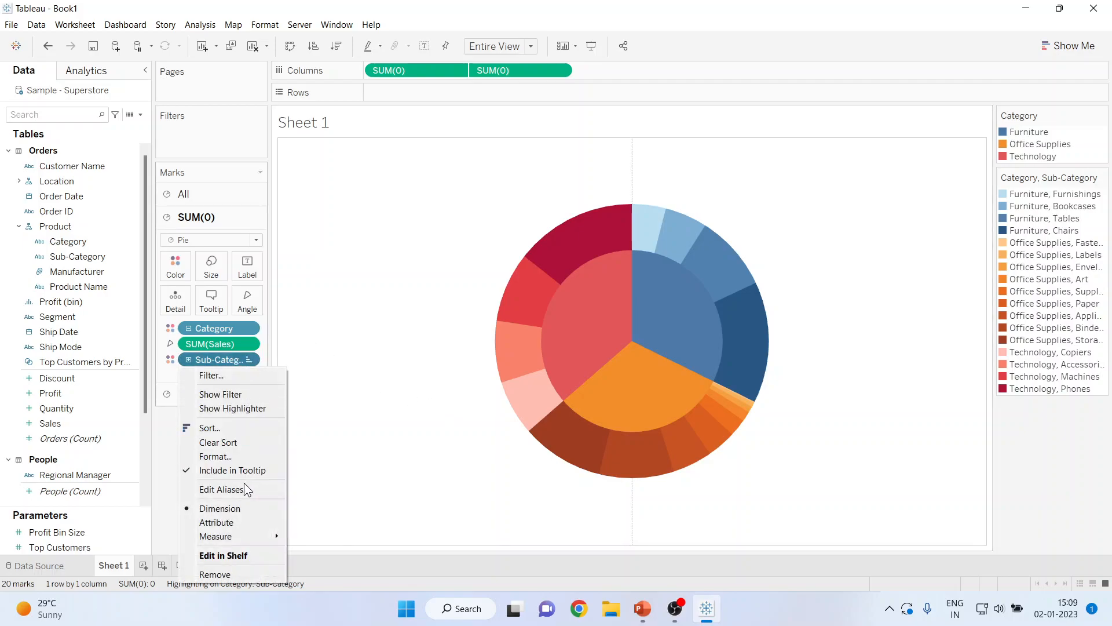
left_click(231, 427)
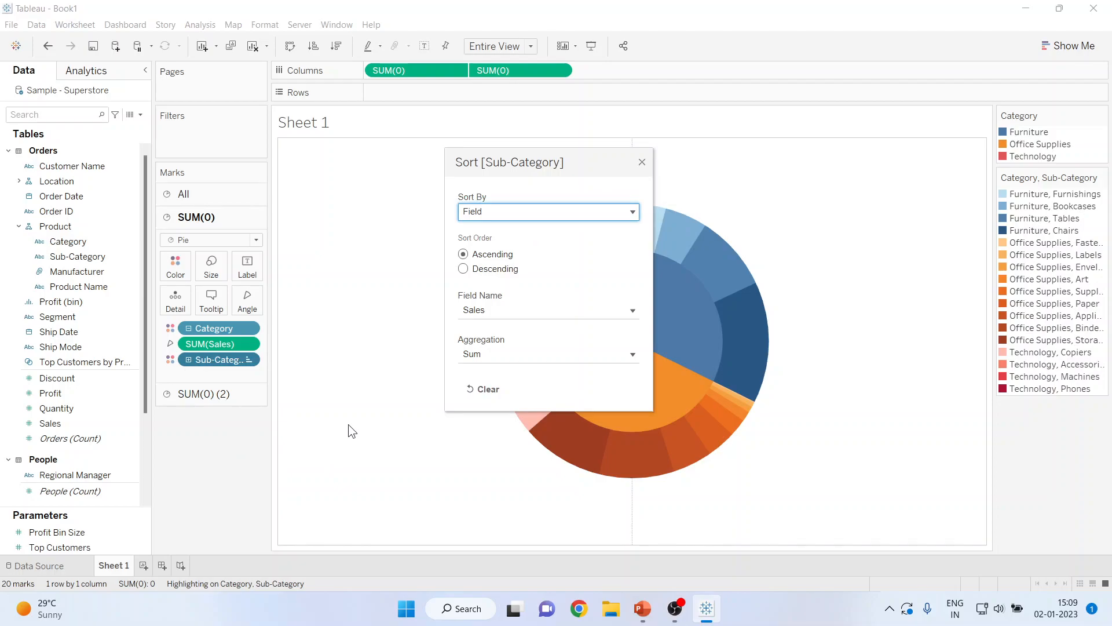
left_click(463, 269)
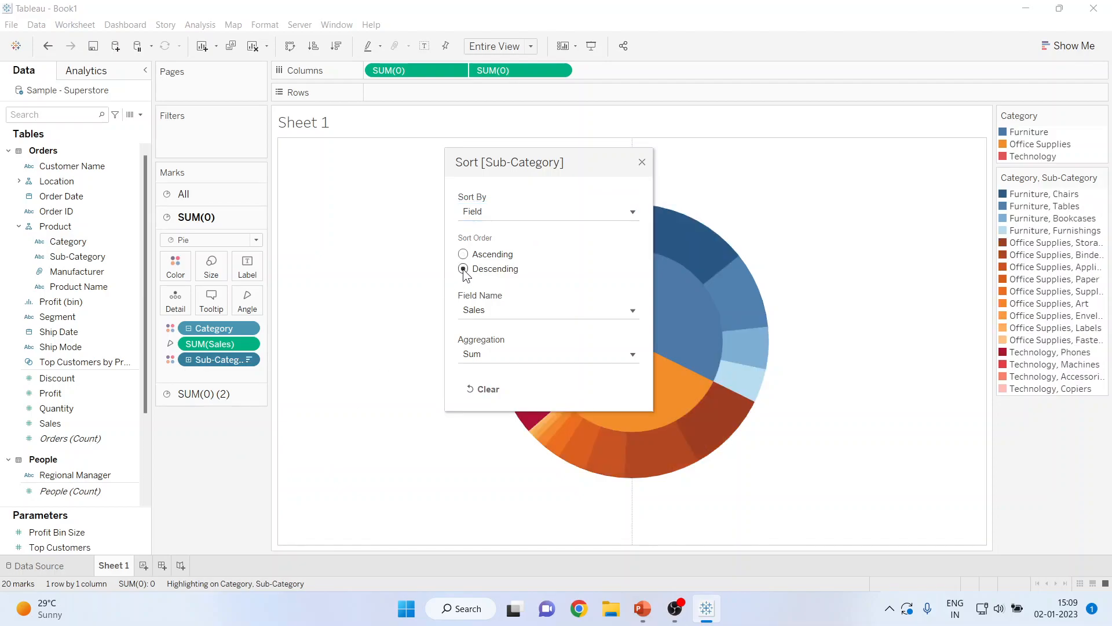
left_click(631, 310)
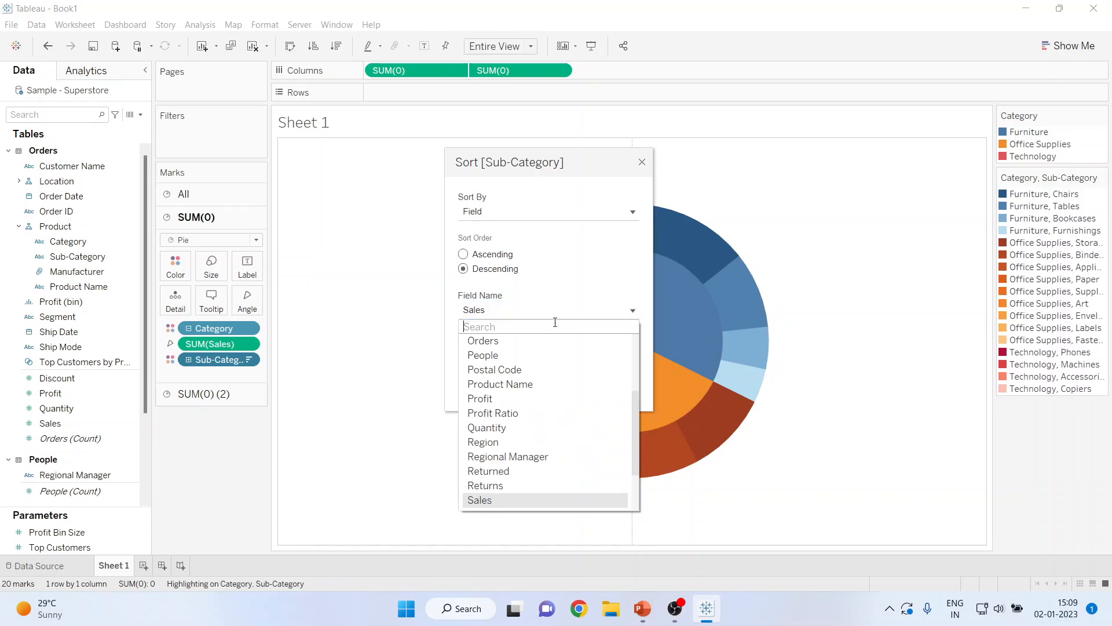
left_click(523, 500)
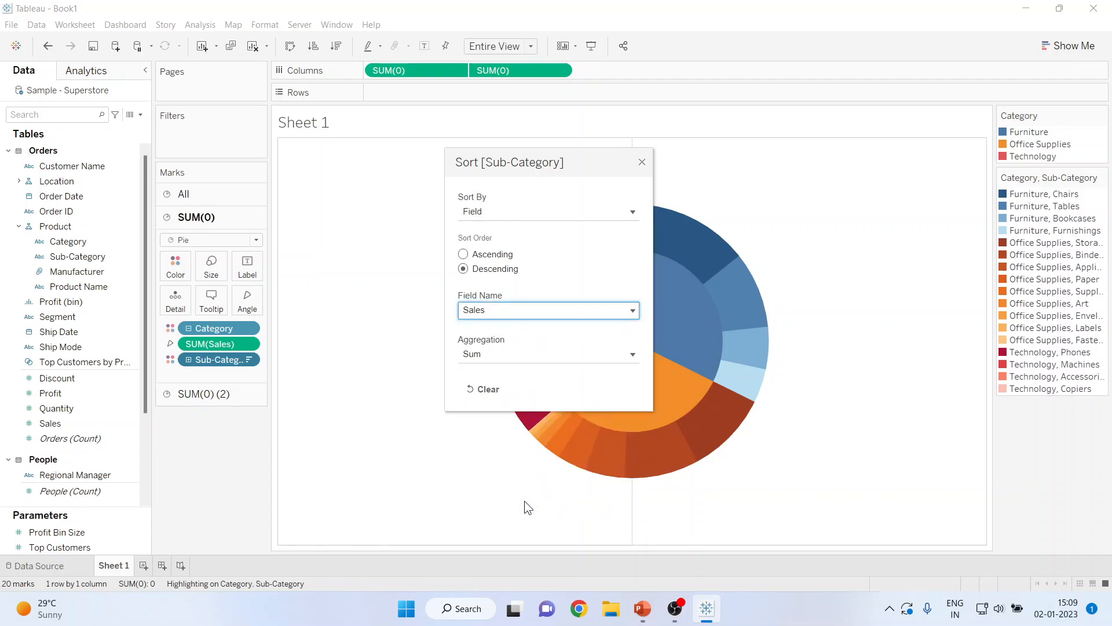
left_click(642, 161)
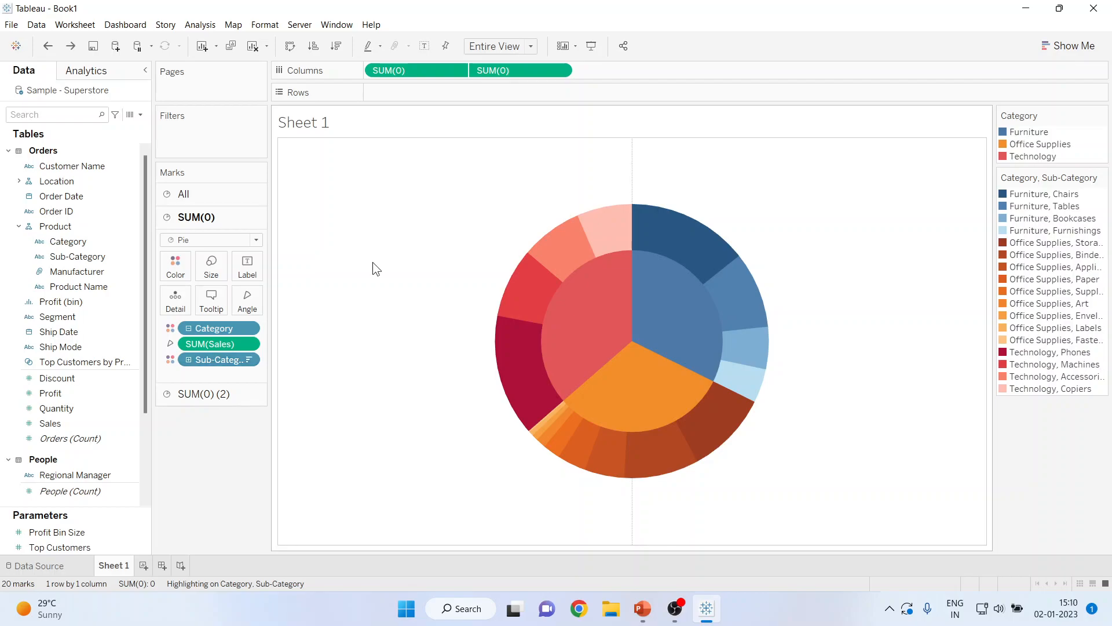
Label the outer ring's slices with Sub-Category and the inner pie's slices with Category.
left_click_drag(77, 257, 249, 269)
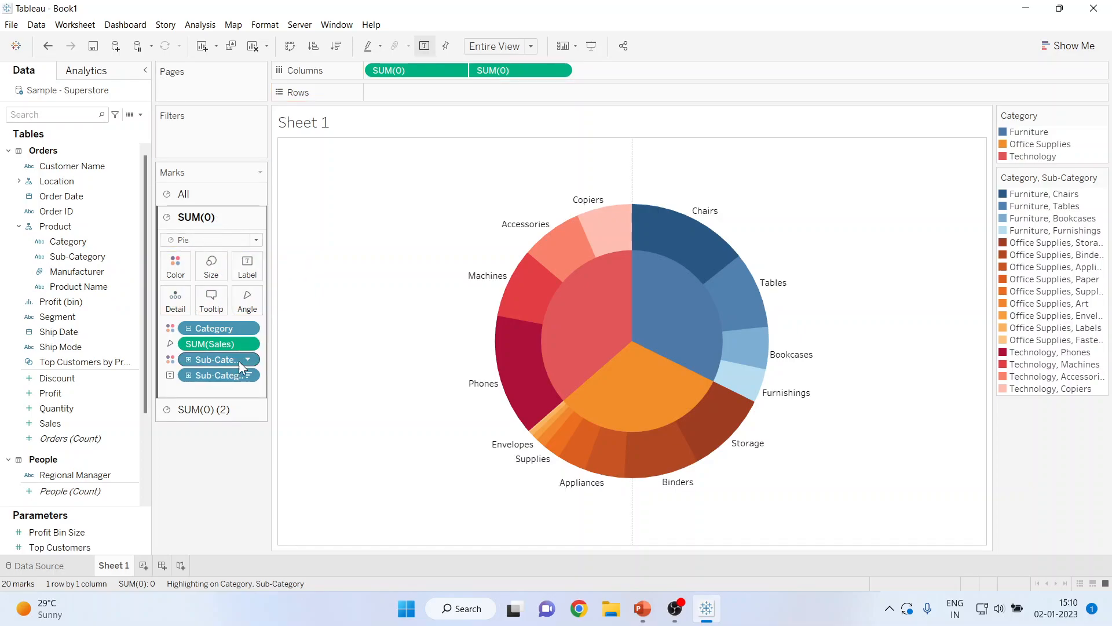
left_click(239, 408)
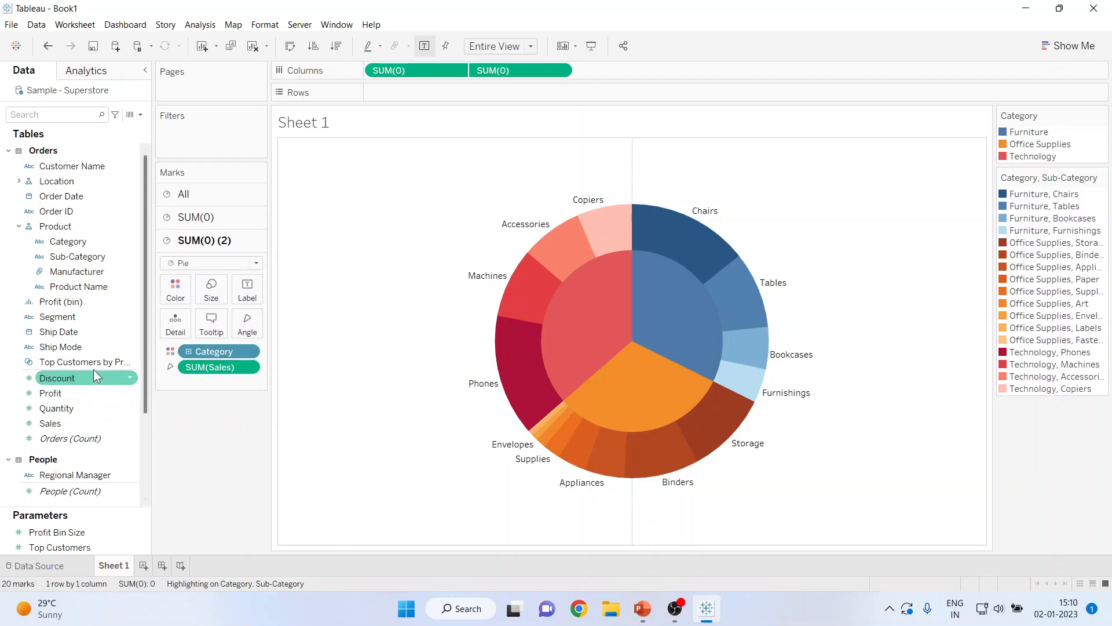
left_click_drag(68, 241, 247, 290)
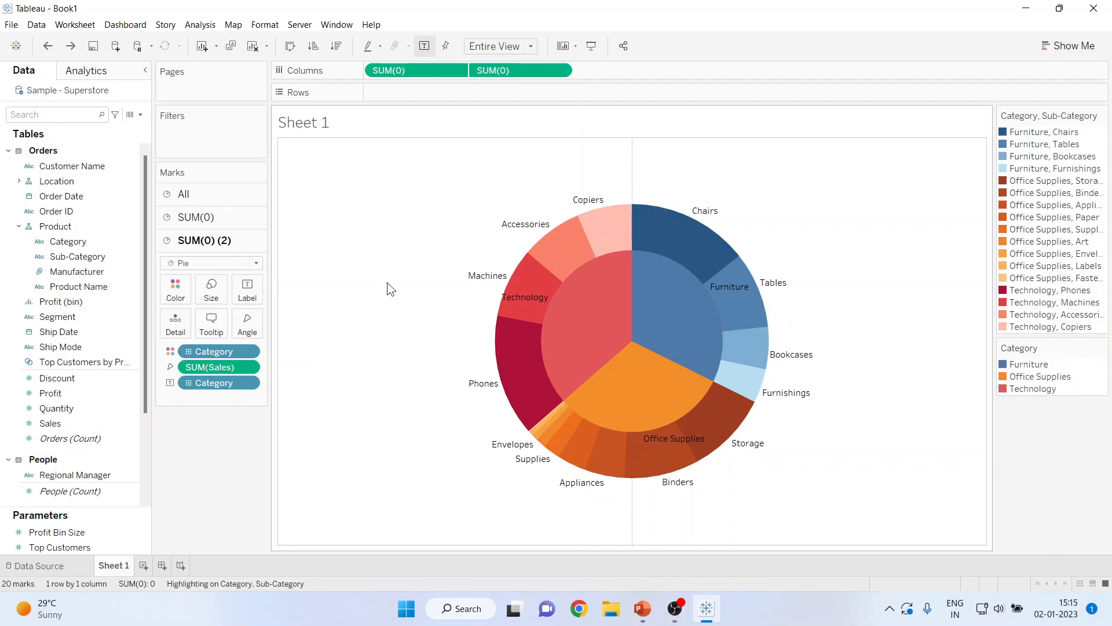
Move the Technology, Furniture and Office Supplies labels inside their own slices of the inner pie.
left_click(522, 300)
left_click_drag(522, 300, 589, 317)
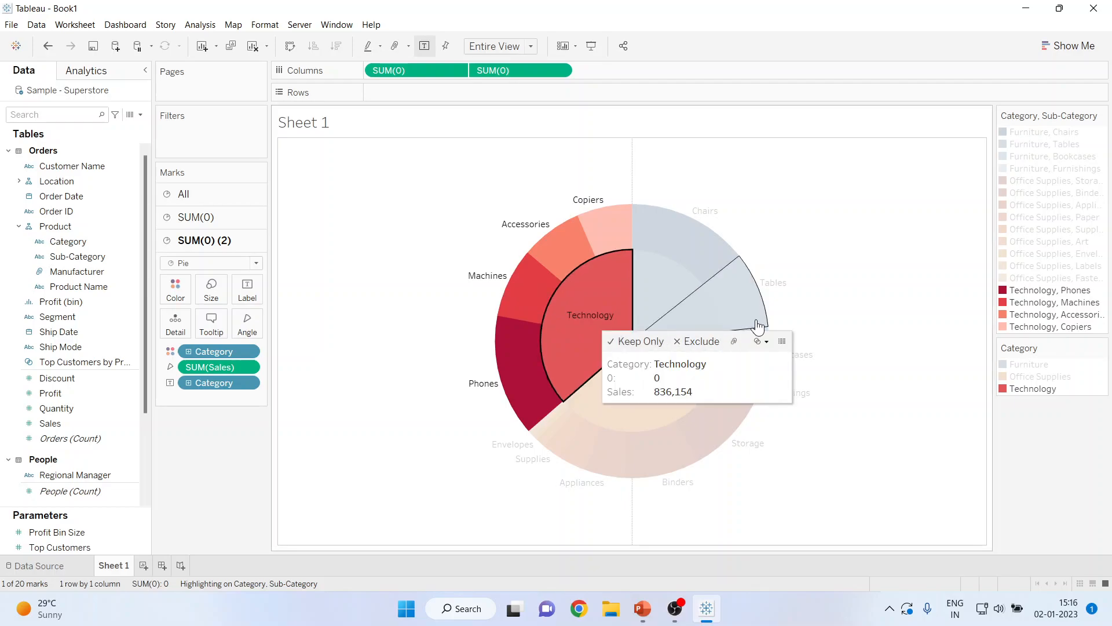
left_click(888, 287)
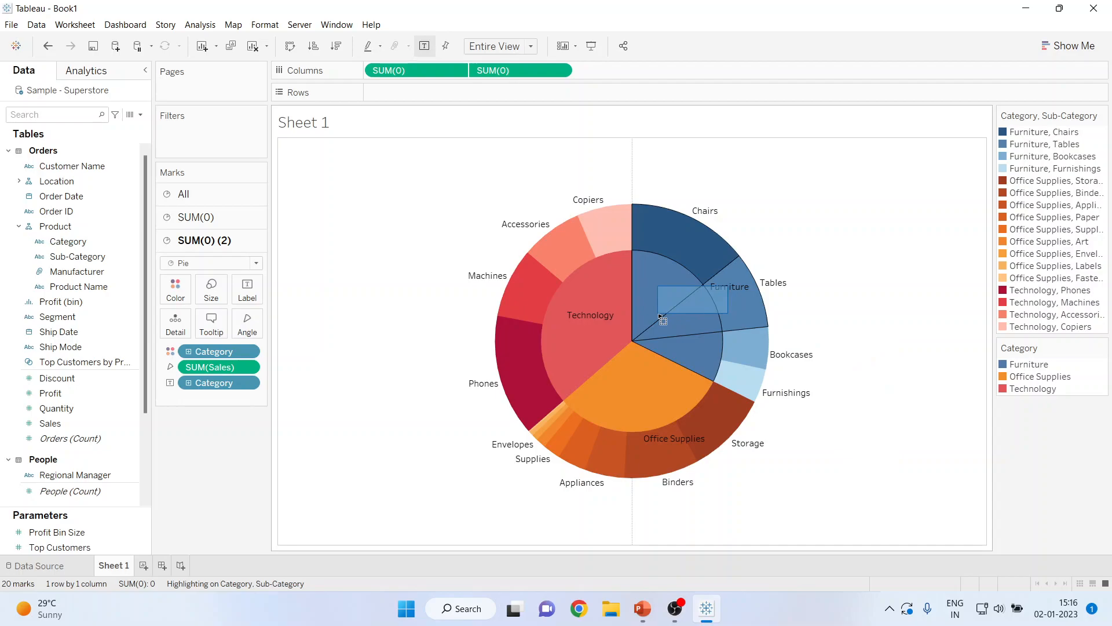
left_click(729, 294)
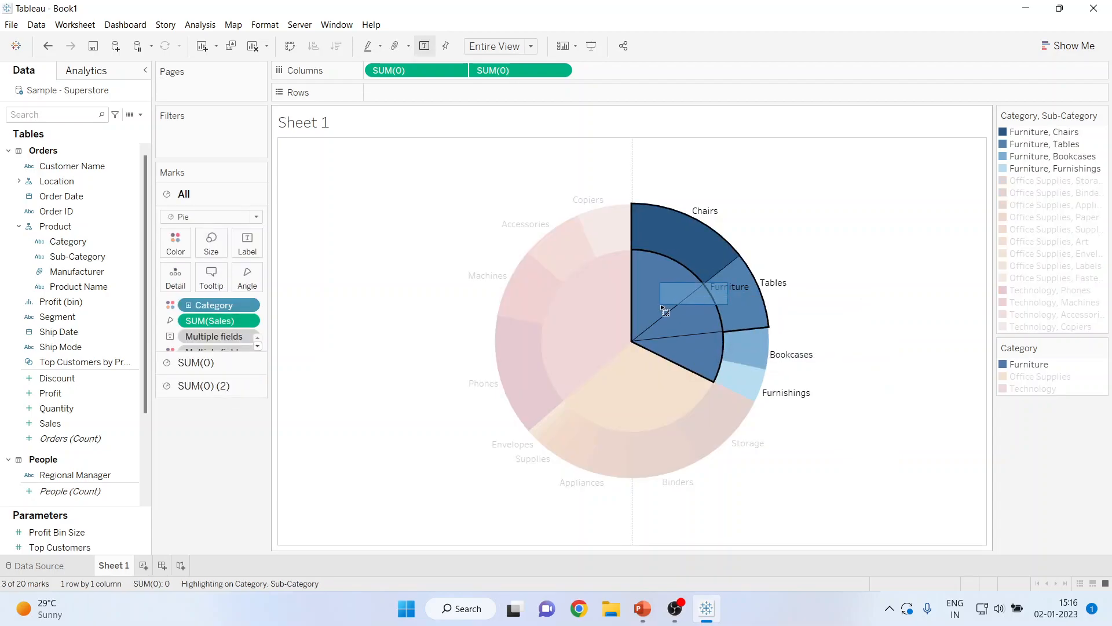
left_click(724, 292)
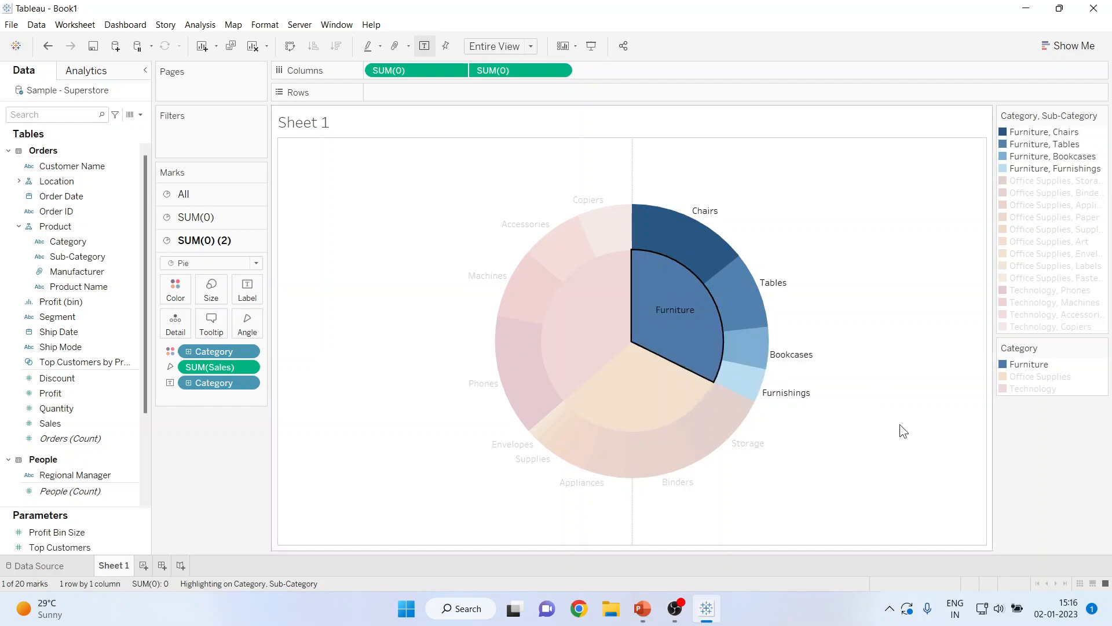
left_click(896, 446)
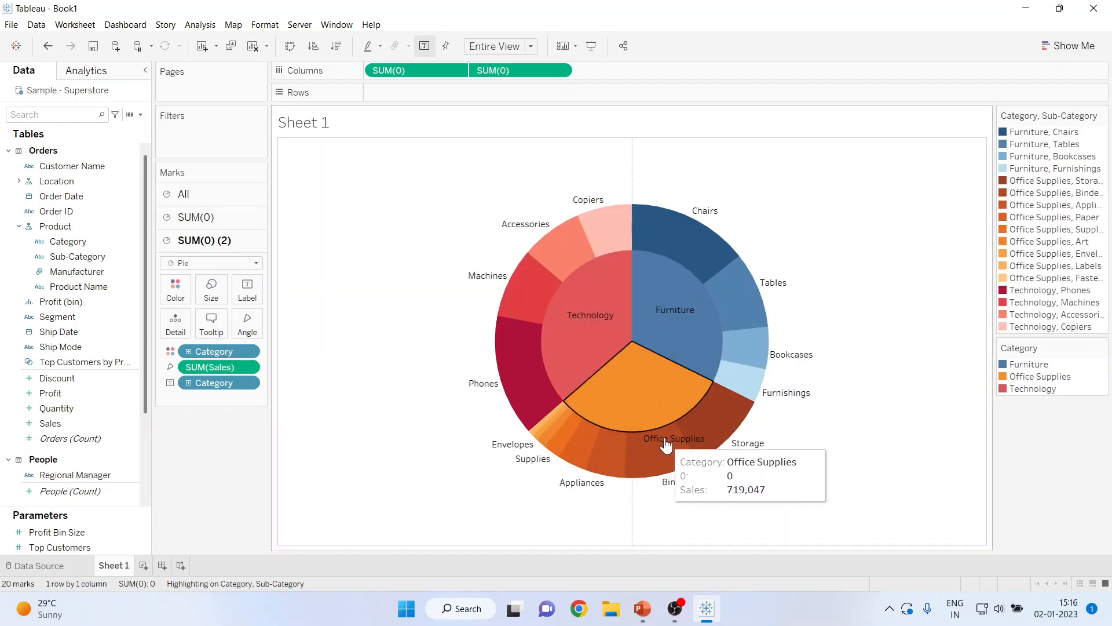
left_click_drag(664, 438, 649, 406)
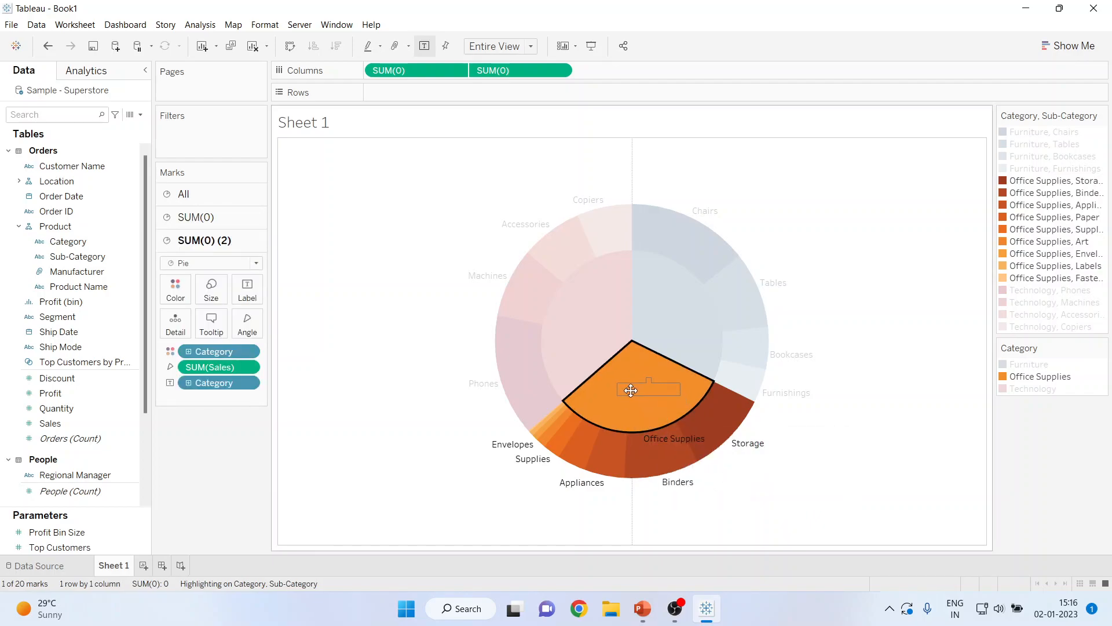
left_click(880, 385)
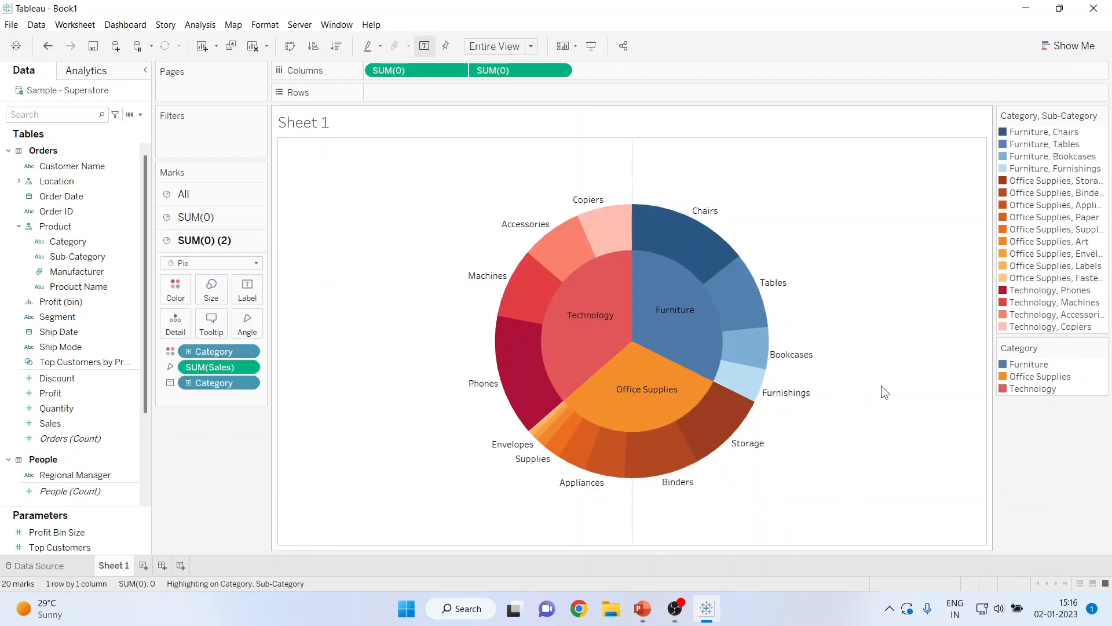
Switch to the PowerPoint presentation and start the slide show from the Thank You slide.
left_click(642, 608)
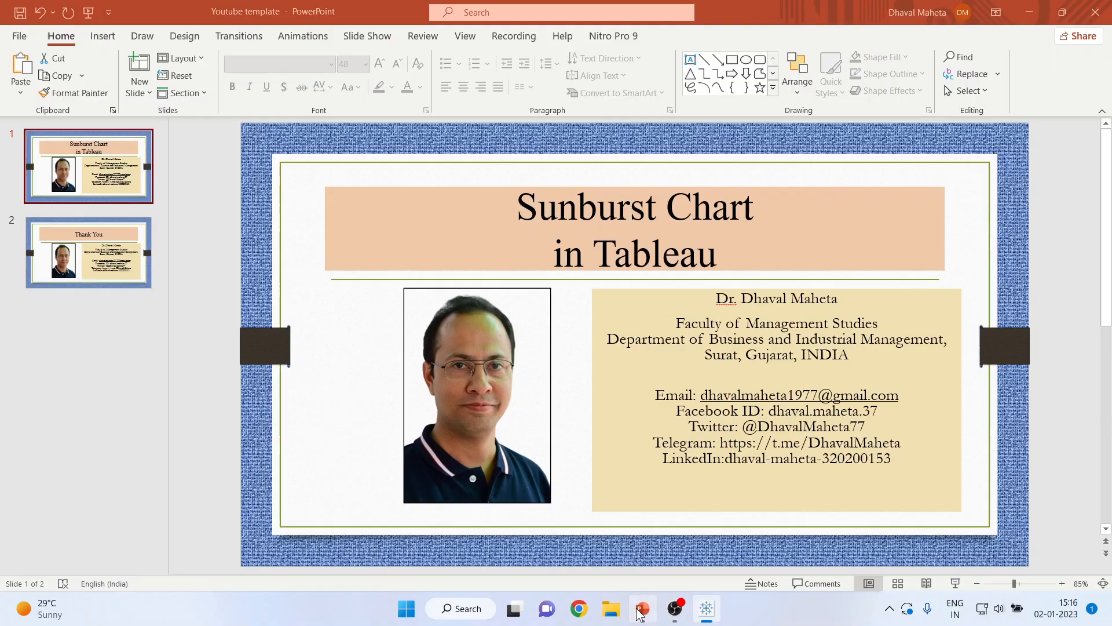
left_click(79, 260)
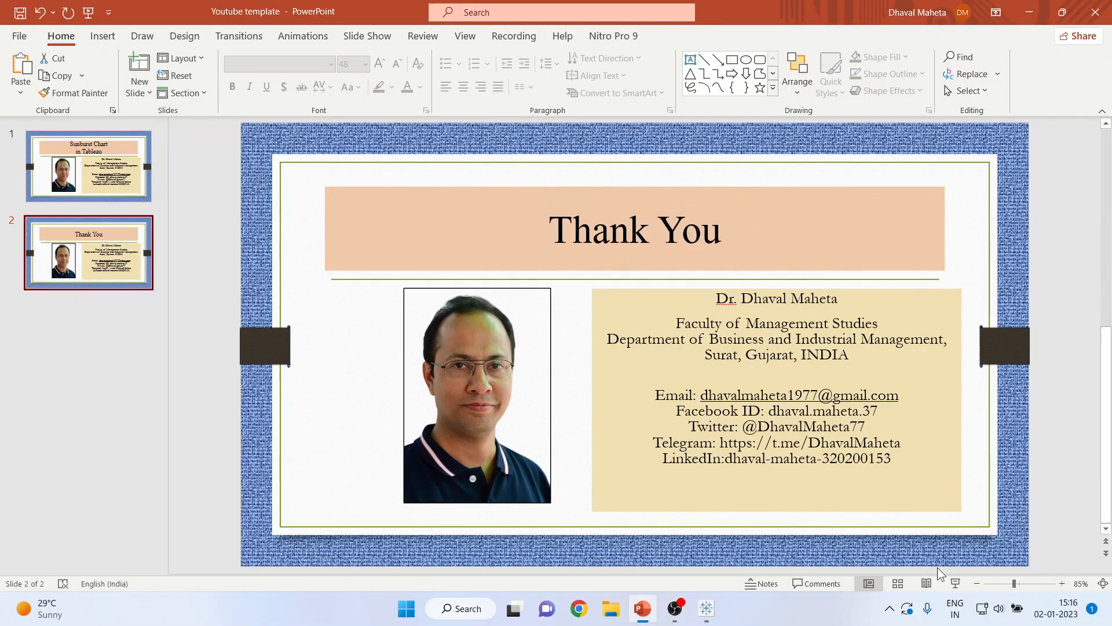
left_click(957, 584)
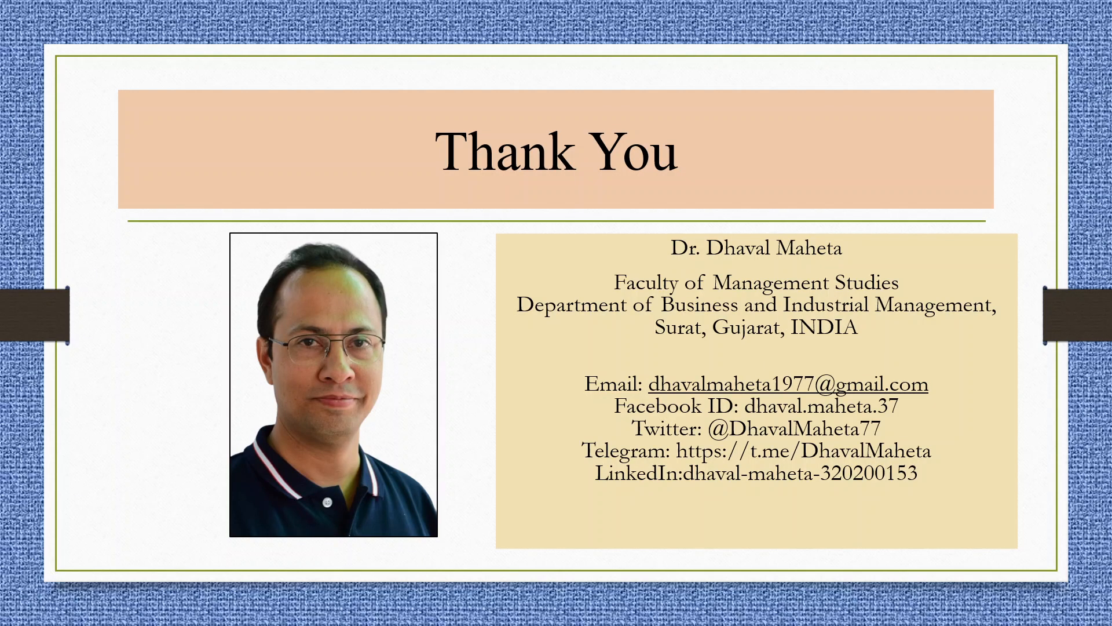